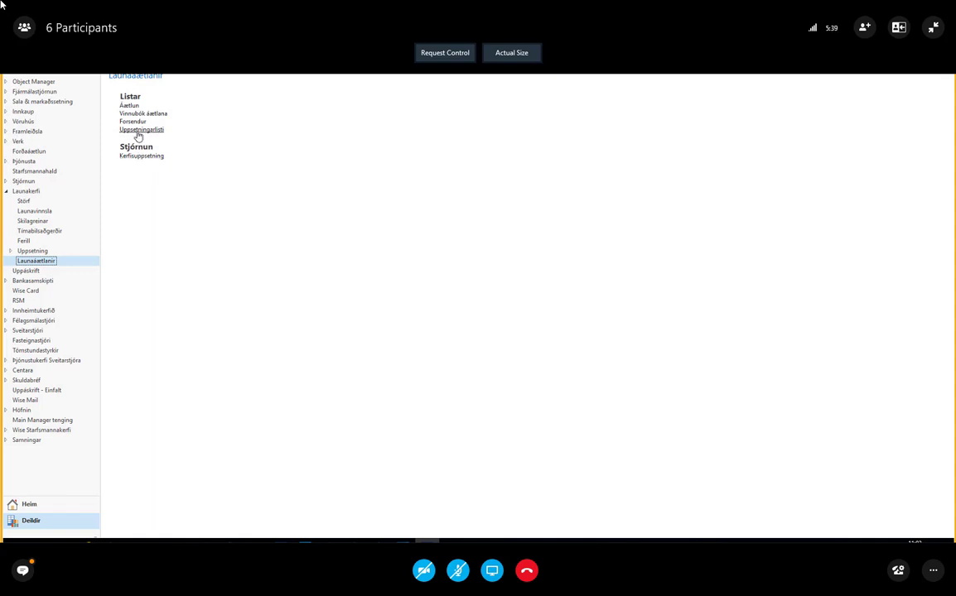
Open the salary budget Uppsetningarlisti and edit the 2018 setup, displaying its available actions
click(138, 132)
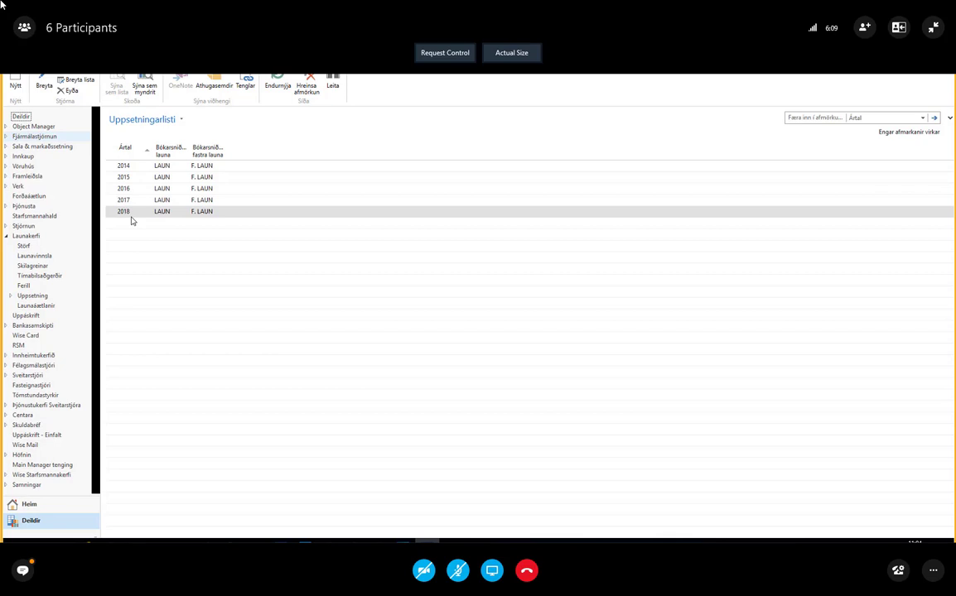
click(45, 85)
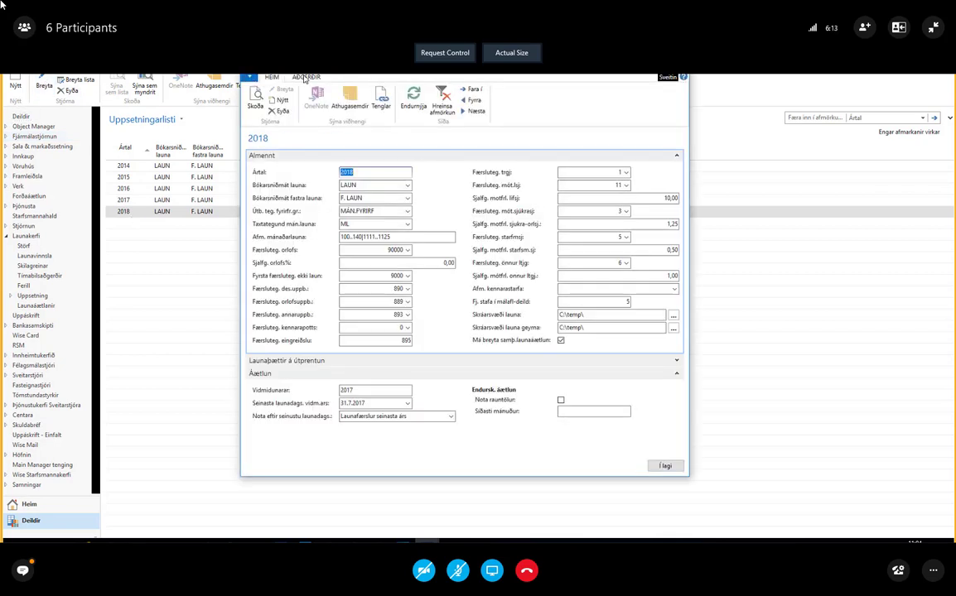
click(304, 77)
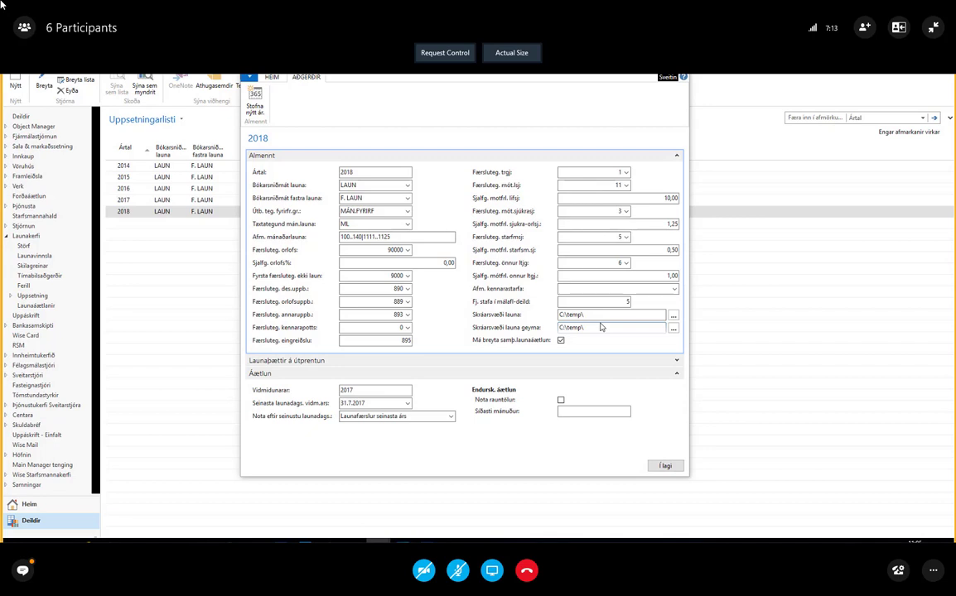
Open the folder picker for Skráarsvæði launa, always allowing the Shell Automation Service, and dismiss it without choosing a folder
click(671, 318)
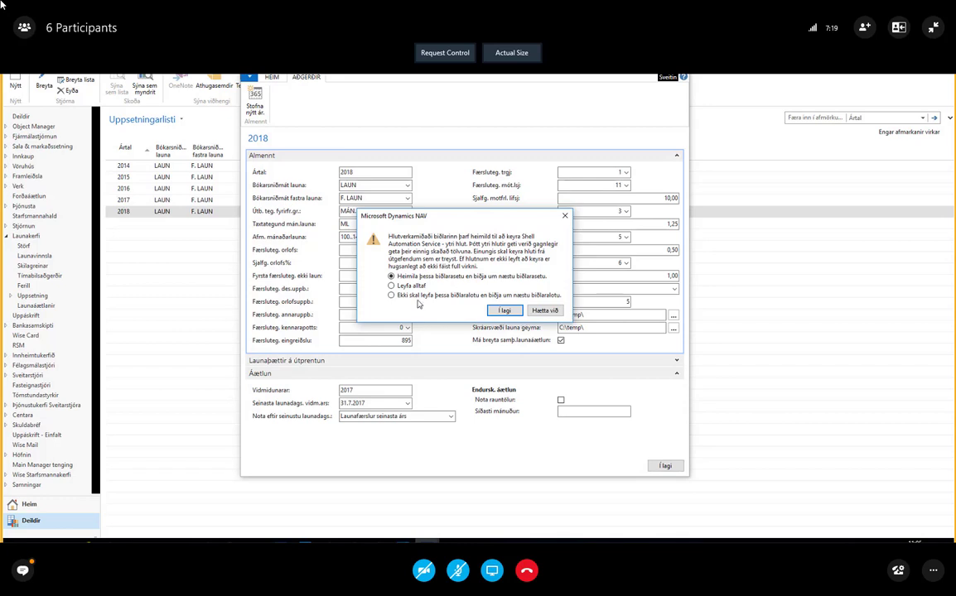
click(391, 285)
click(501, 310)
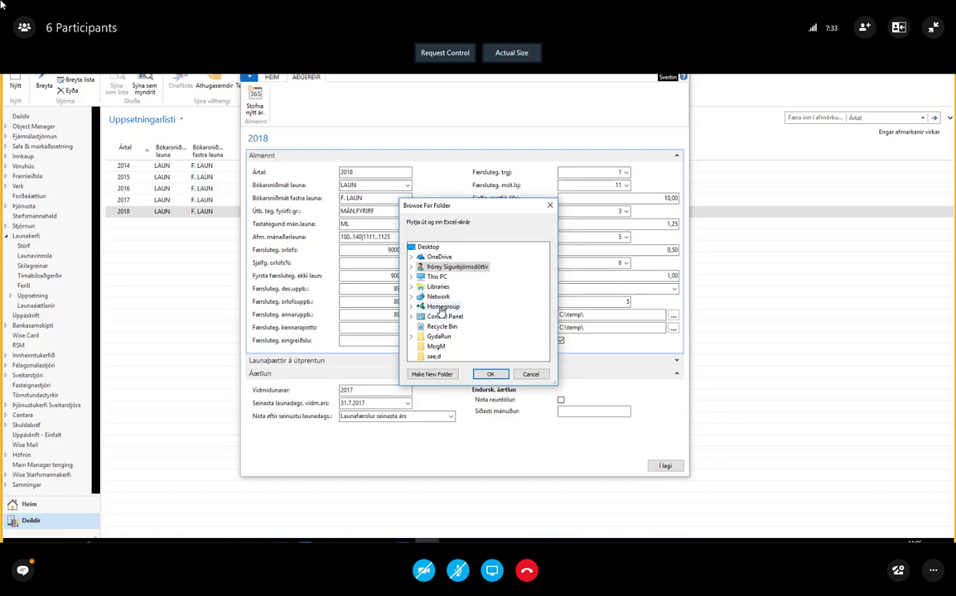
click(531, 375)
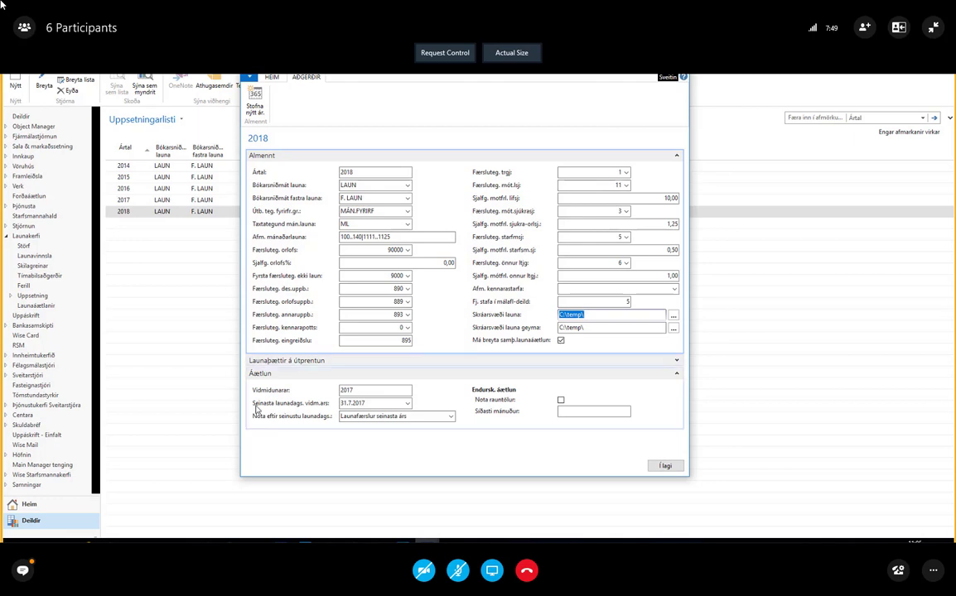
click(378, 541)
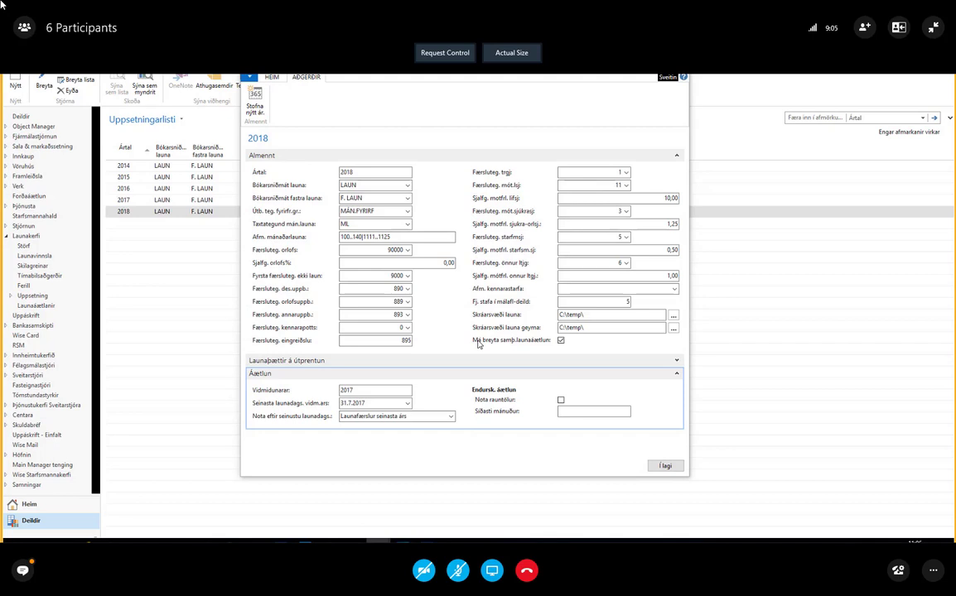
Go through the 2018 setup's default employer contribution fields for pension, sickness and holiday, staff and other funds
click(577, 198)
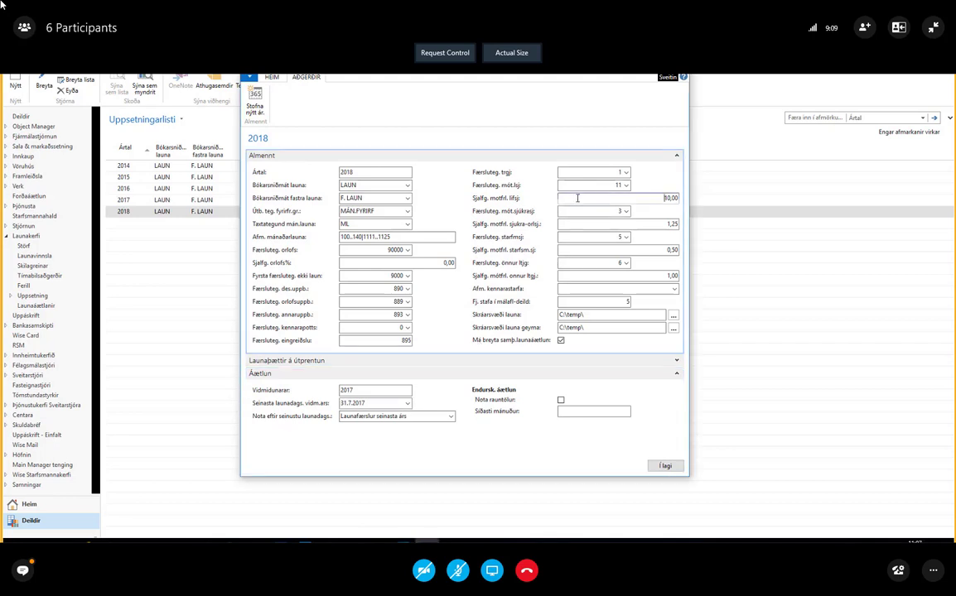
click(570, 225)
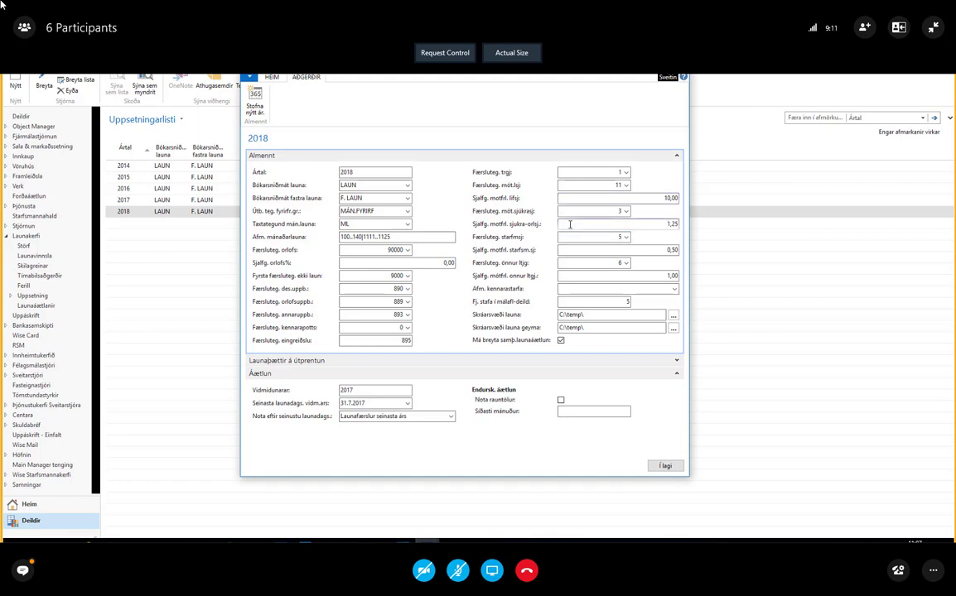
click(572, 252)
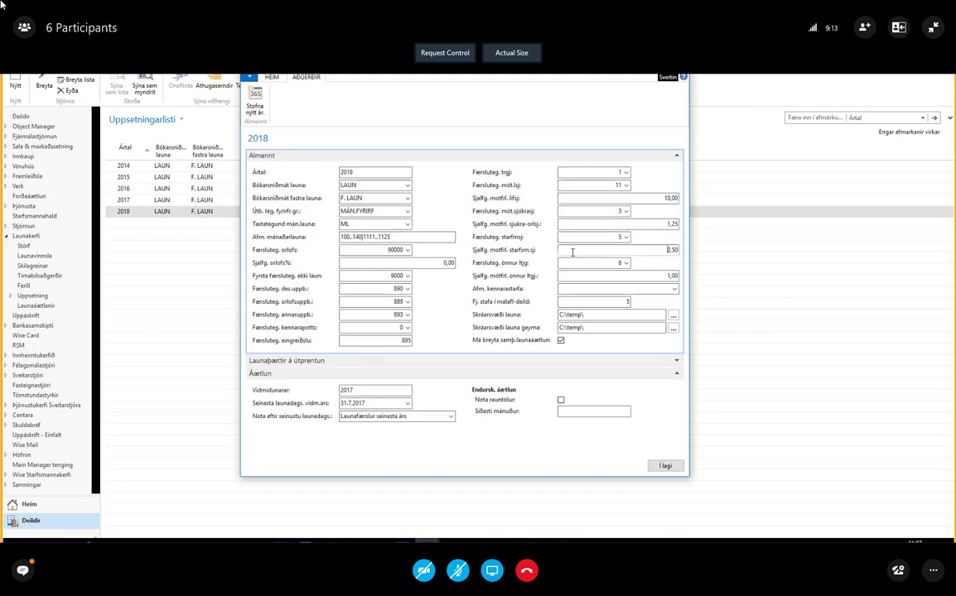
click(569, 277)
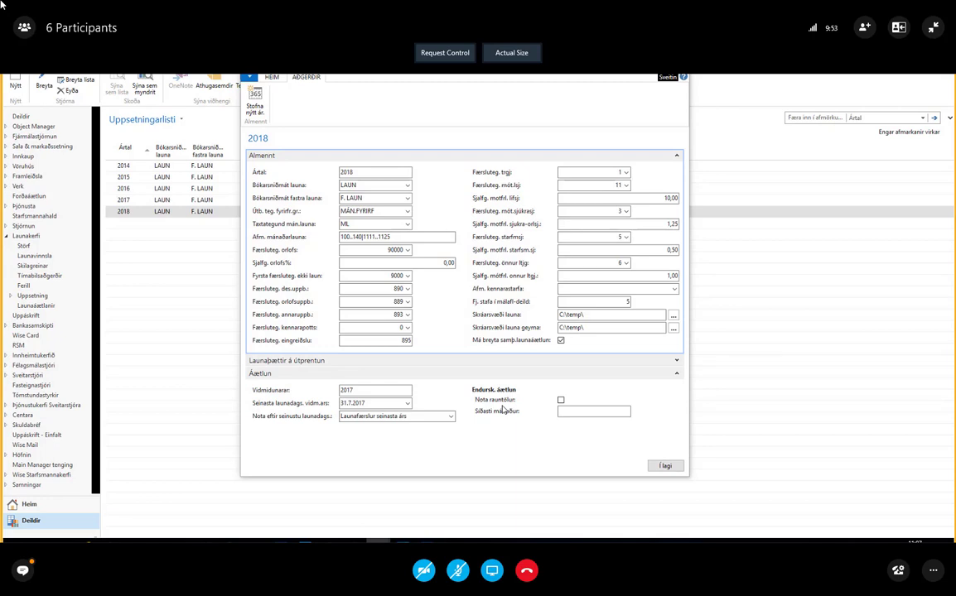
Examine the choices for Nota eftir seinustu launadags. and Færsluteg. des.uppb., and close the 2018 setup
click(451, 418)
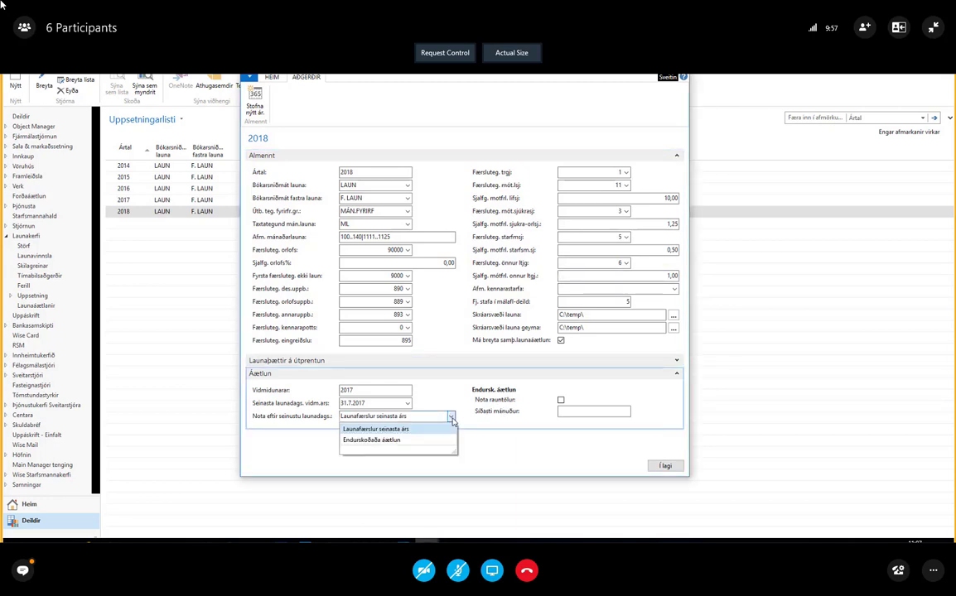
click(452, 420)
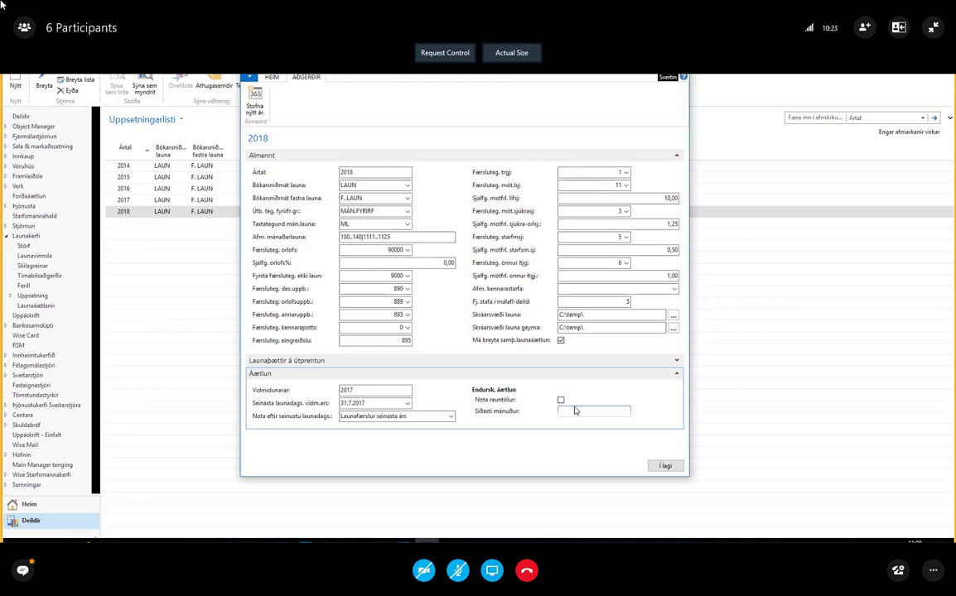
click(397, 416)
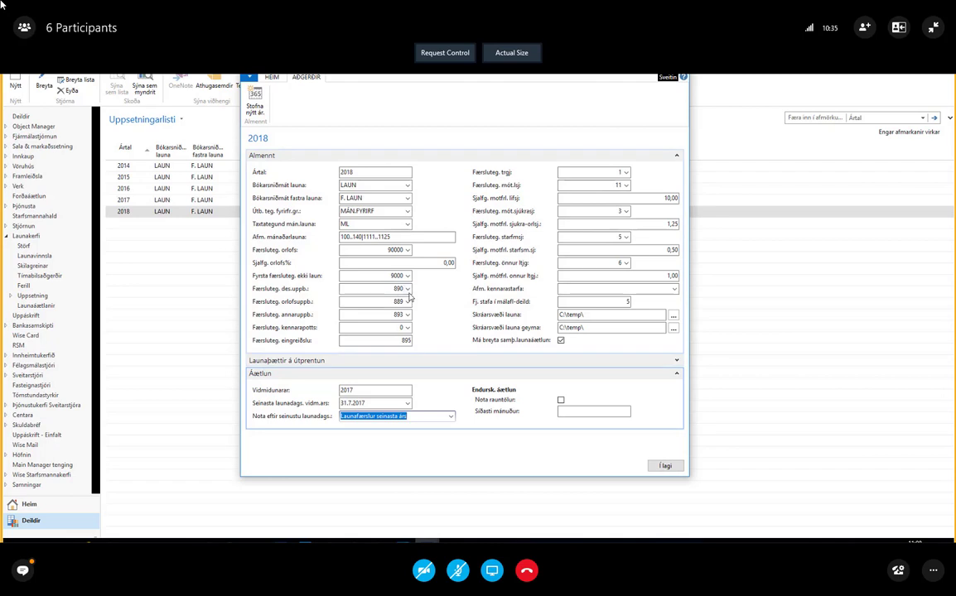
click(407, 289)
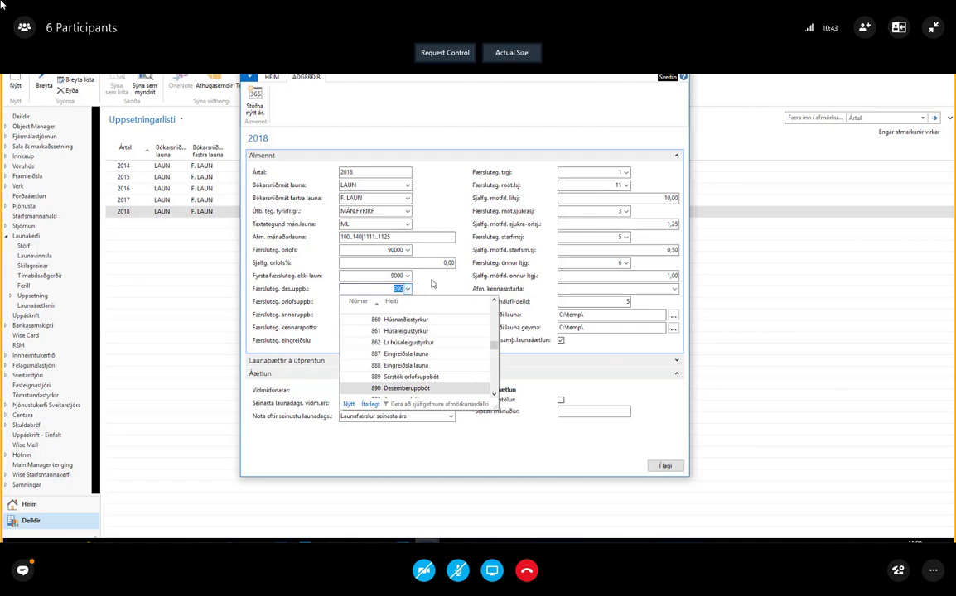
click(432, 284)
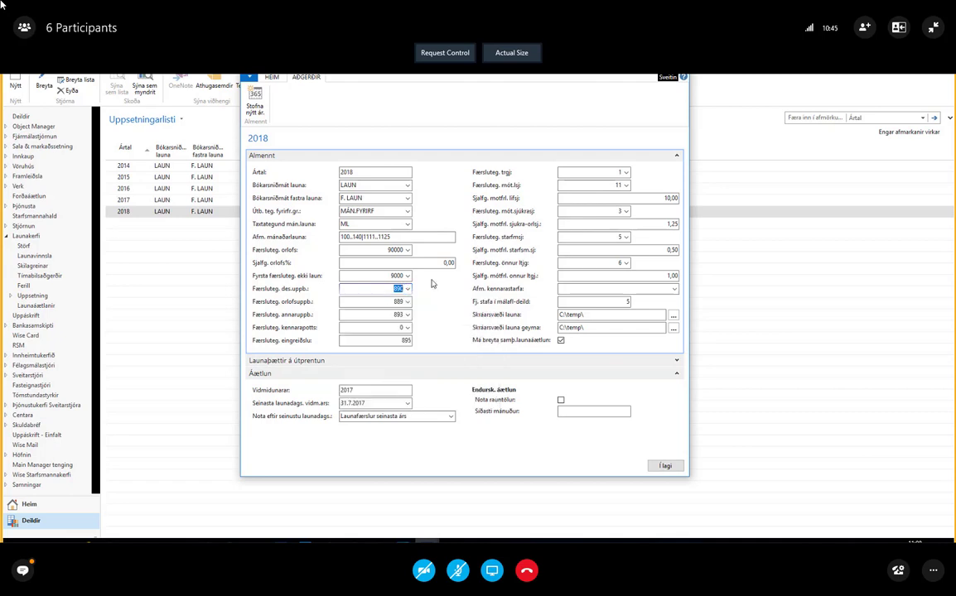
click(664, 466)
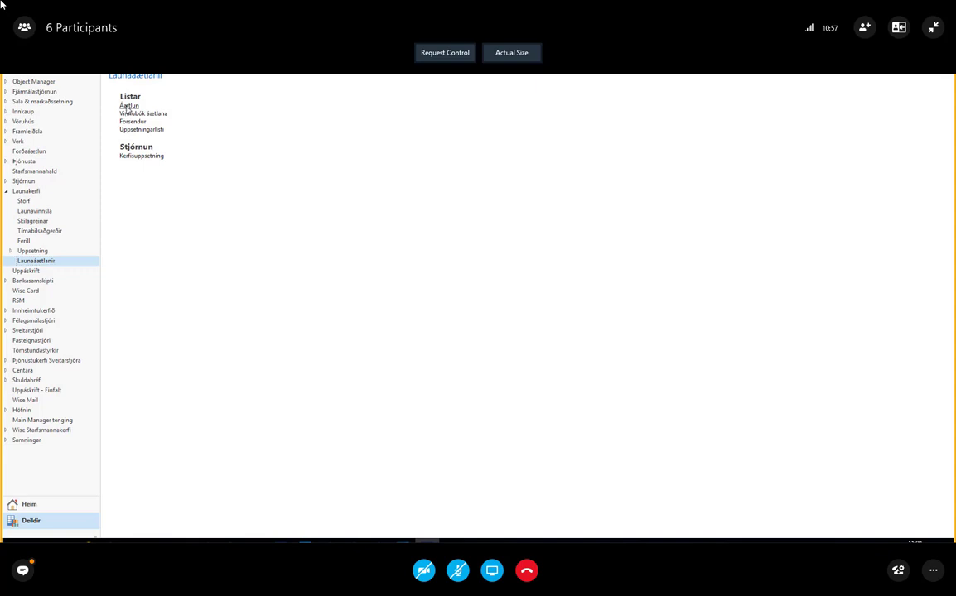
Open Áætlun and filter the 2018 salary budget lines to Teg. launat.gj. Tryggingargjald to check their total
click(129, 106)
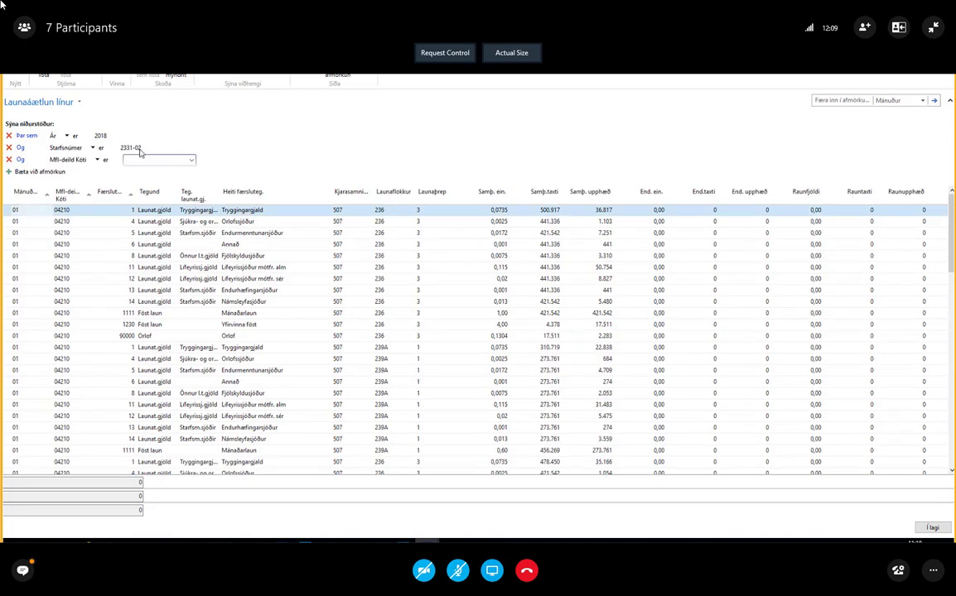
click(151, 135)
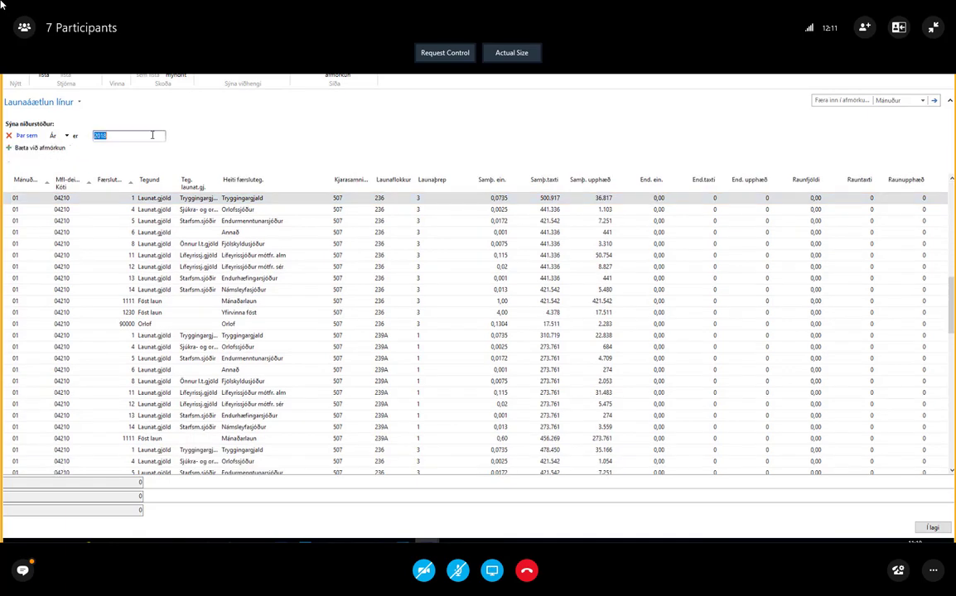
click(42, 149)
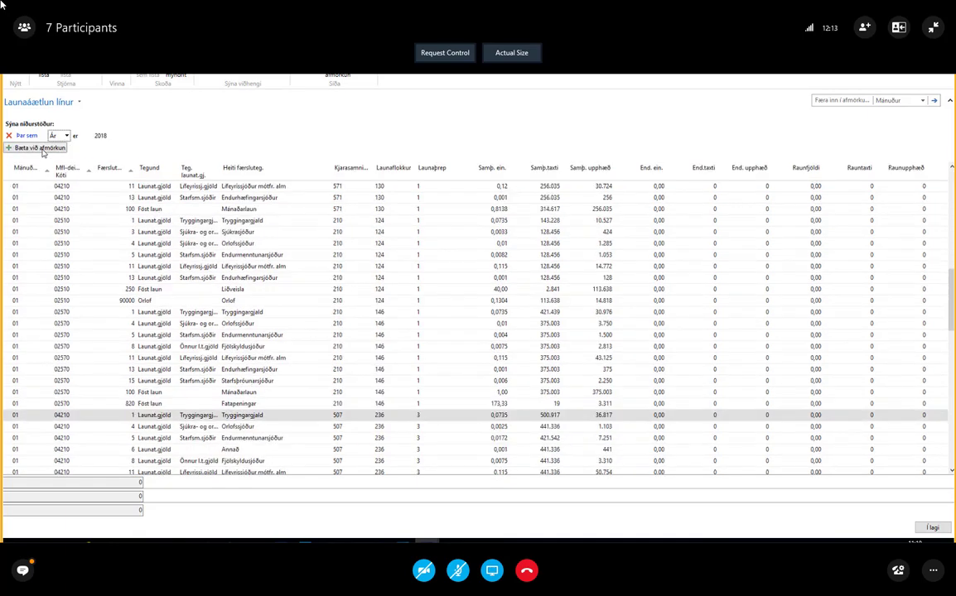
click(87, 149)
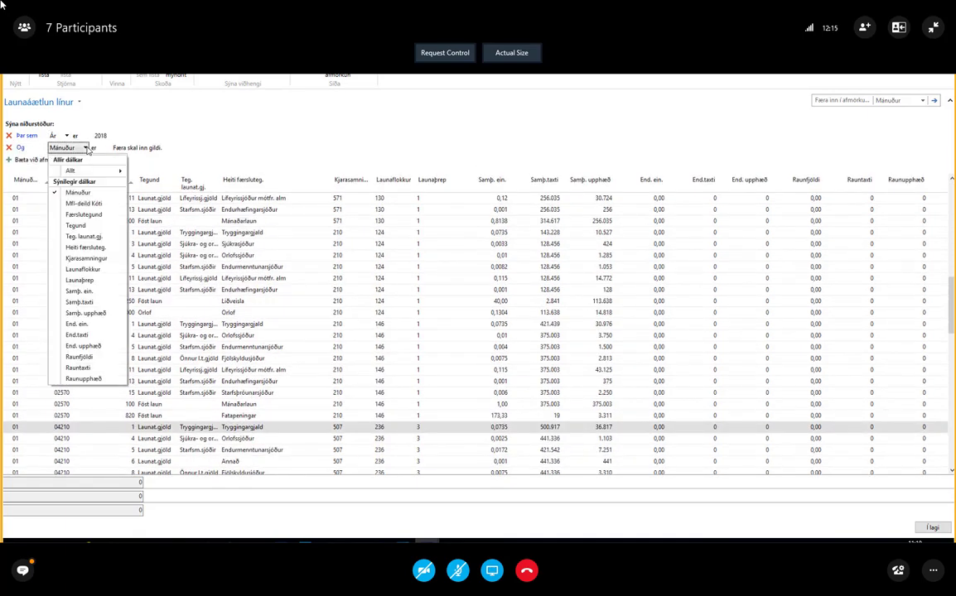
click(84, 237)
click(137, 147)
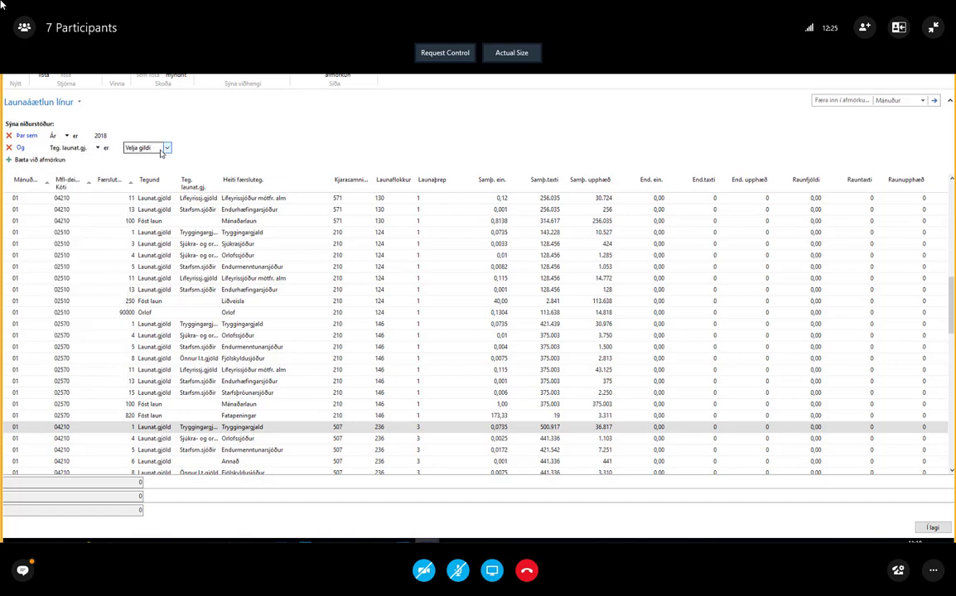
click(167, 148)
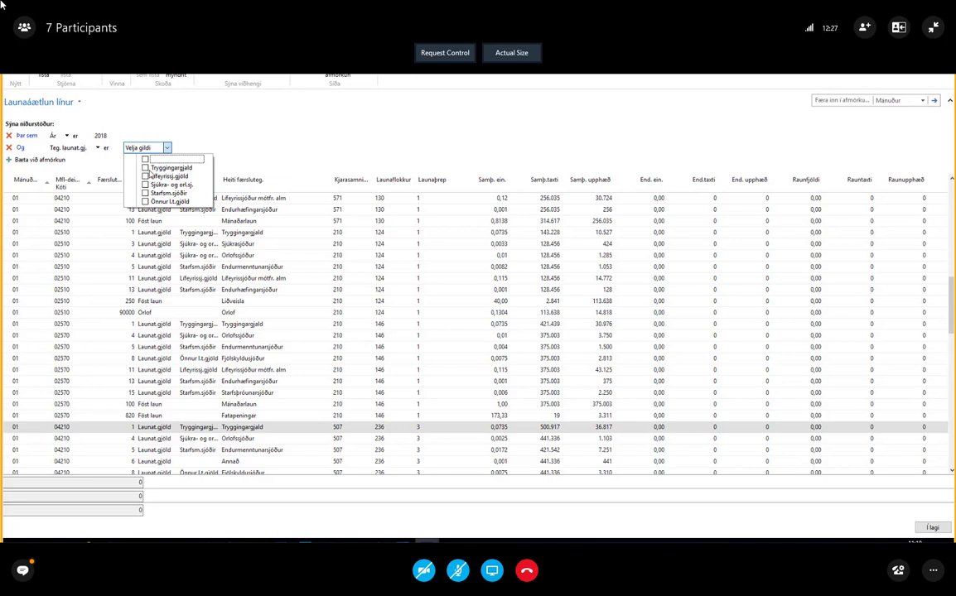
click(146, 168)
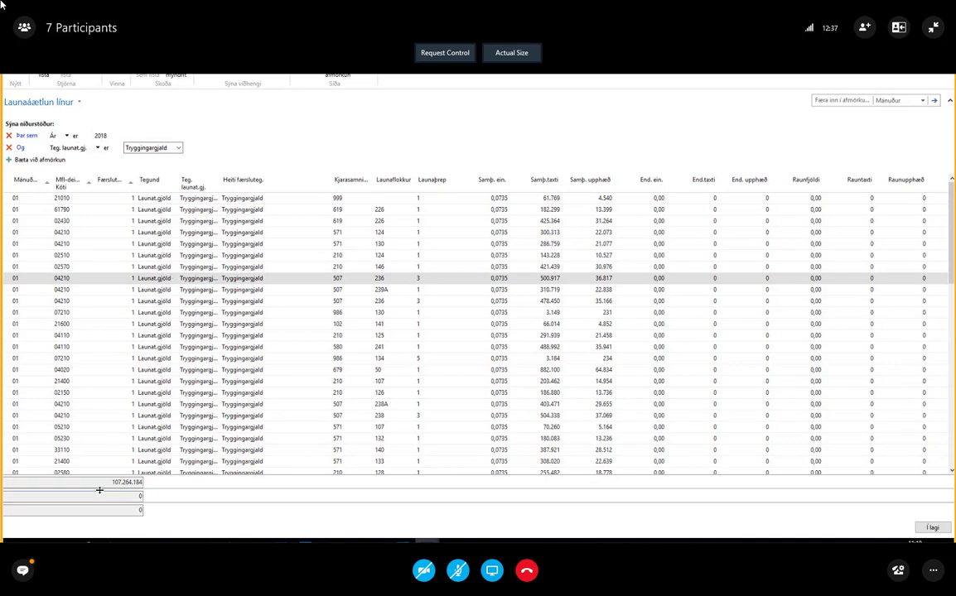
click(139, 484)
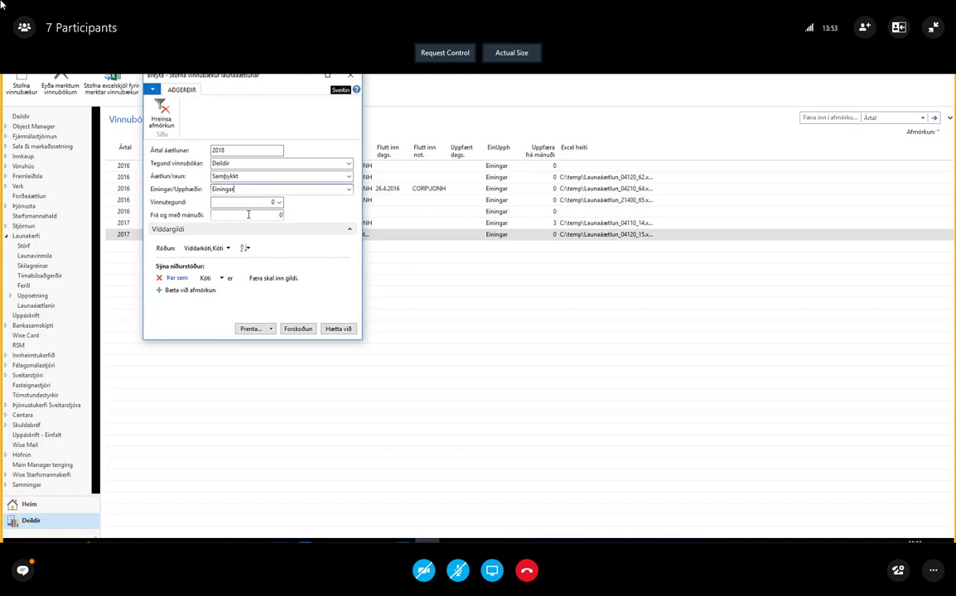
Create the 2018 budget workbooks with Deildir, Samþykkt and Einingar, and look through the previewed Deild report
click(291, 332)
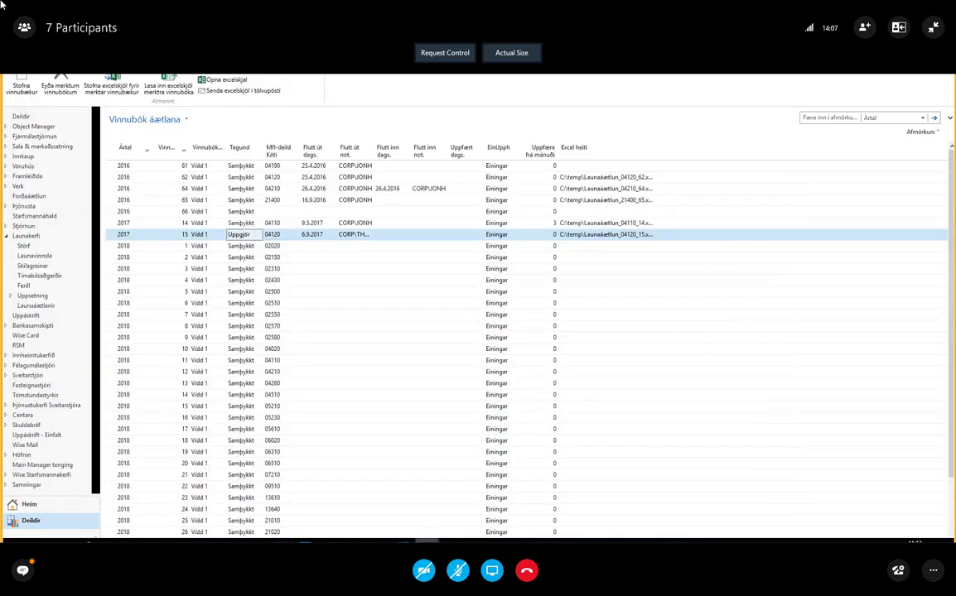
mouse_move(426, 540)
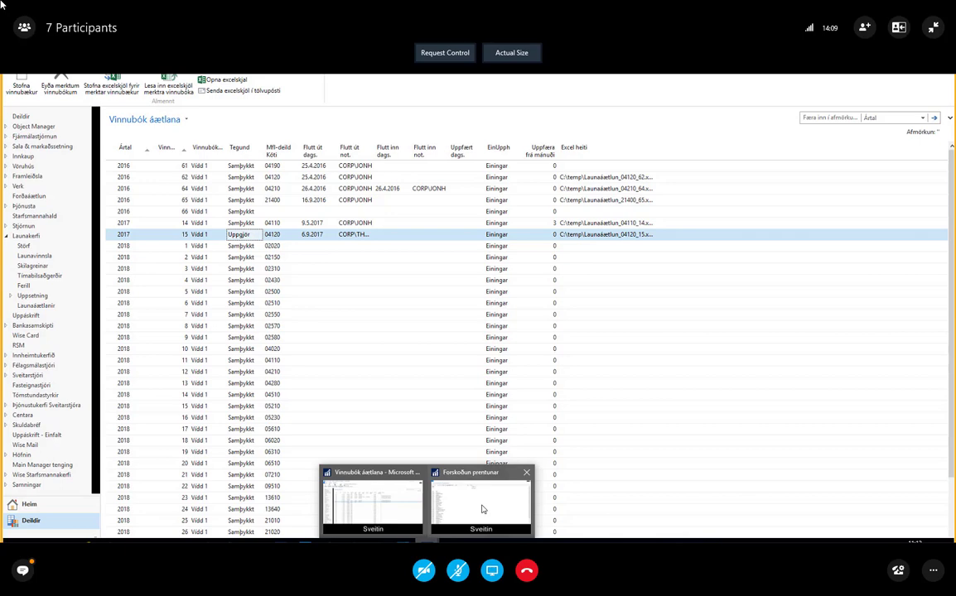
click(482, 510)
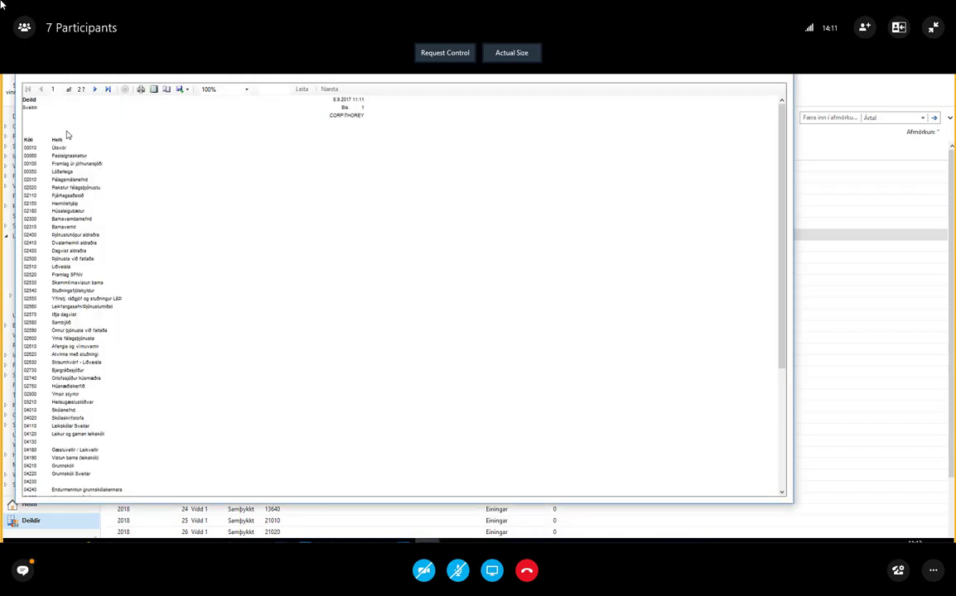
scroll(67, 135, down, 20)
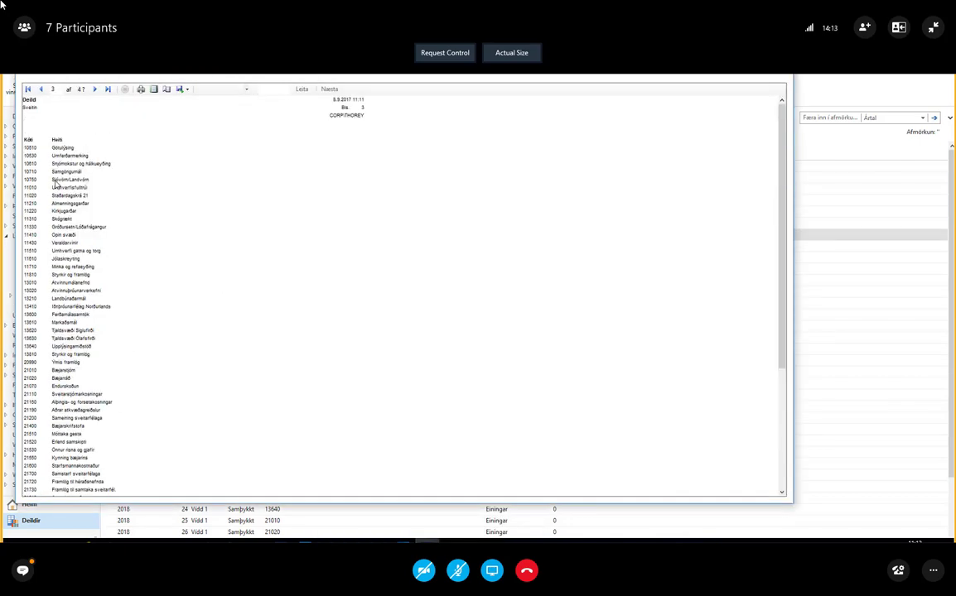
scroll(56, 222, down, 20)
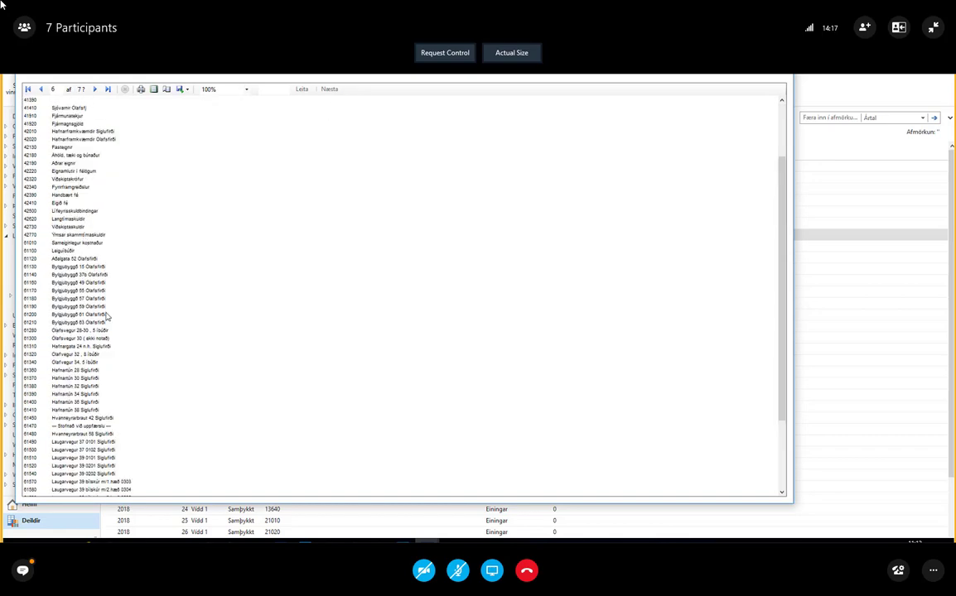
scroll(145, 309, down, 10)
scroll(146, 310, down, 5)
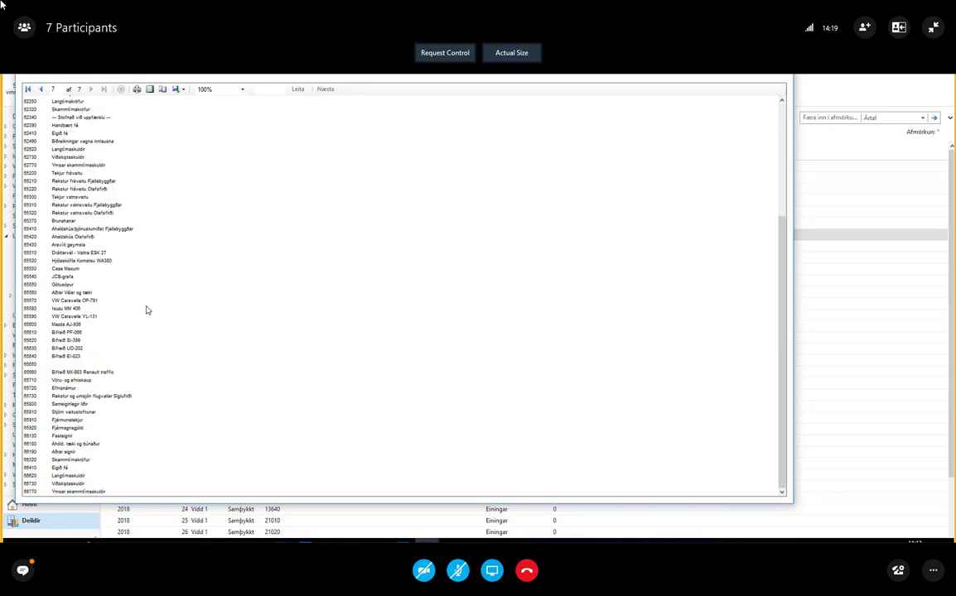
key(Escape)
Review the lines of 2018 workbook 12 for department 04210 and return to the workbook list
click(110, 251)
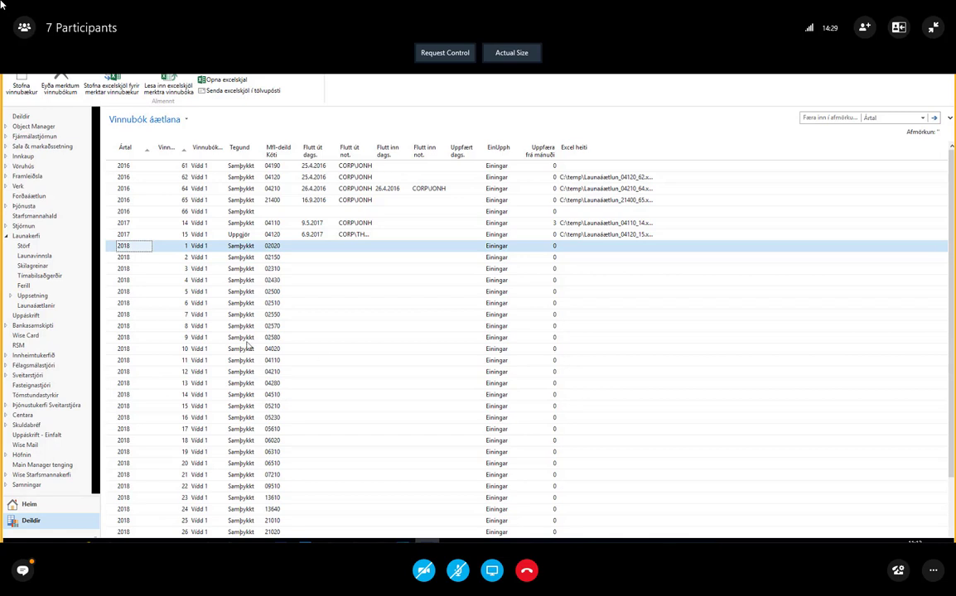
scroll(220, 336, down, 2)
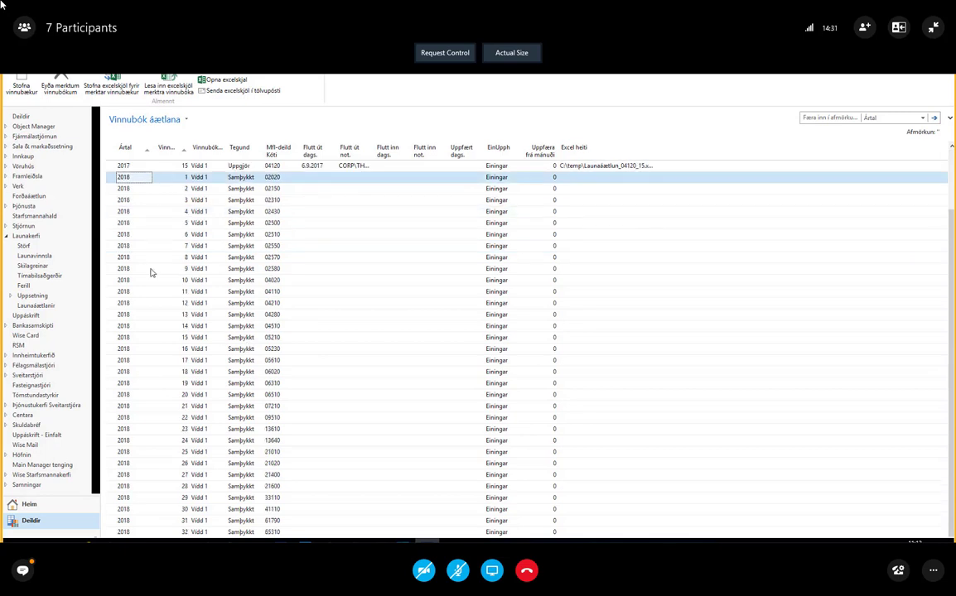
click(110, 305)
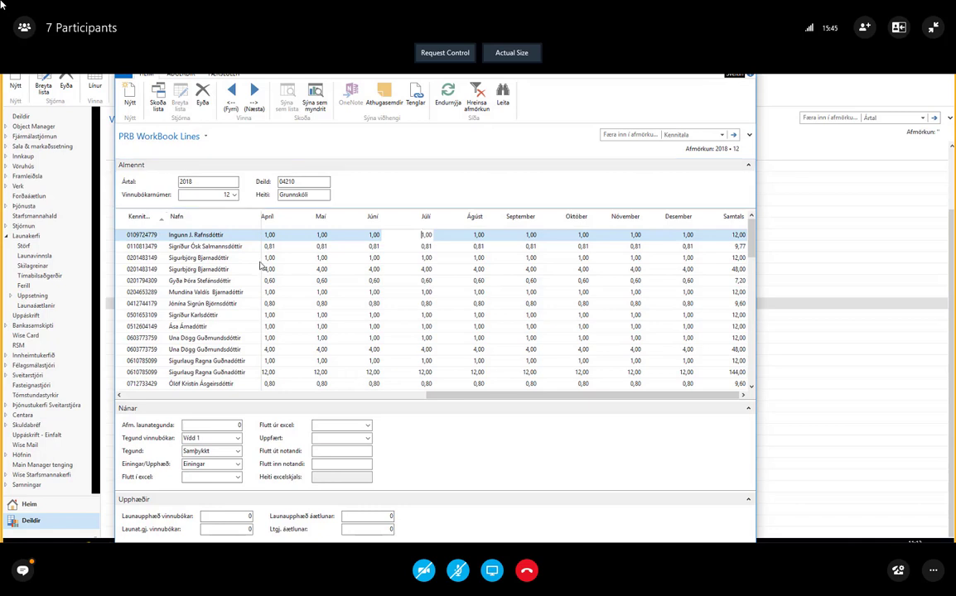
key(Escape)
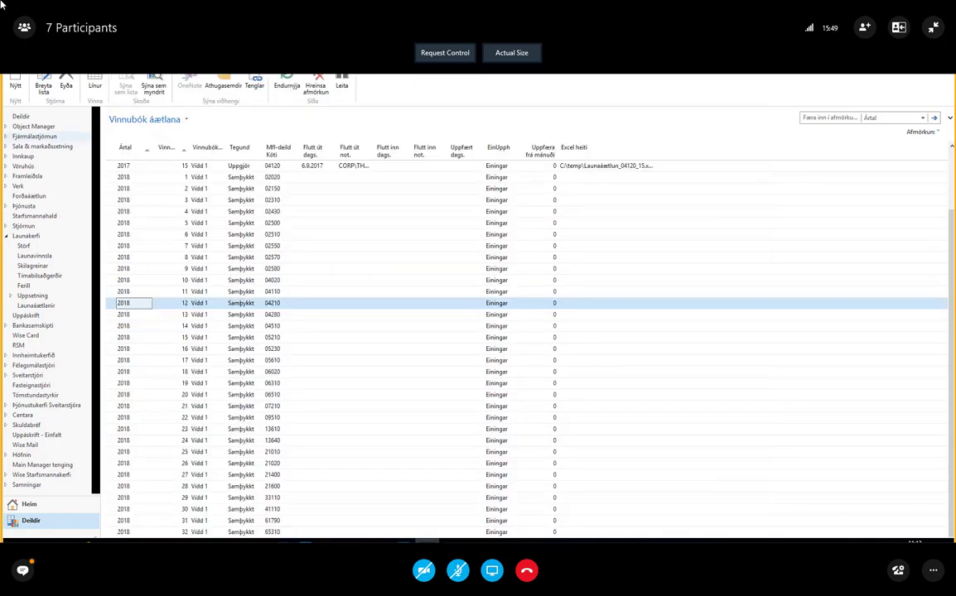
Create Excel files for the 2018 workbooks 1 to 3, covering departments 02020, 02150 and 02310, and reselect these workbooks in the list
click(68, 65)
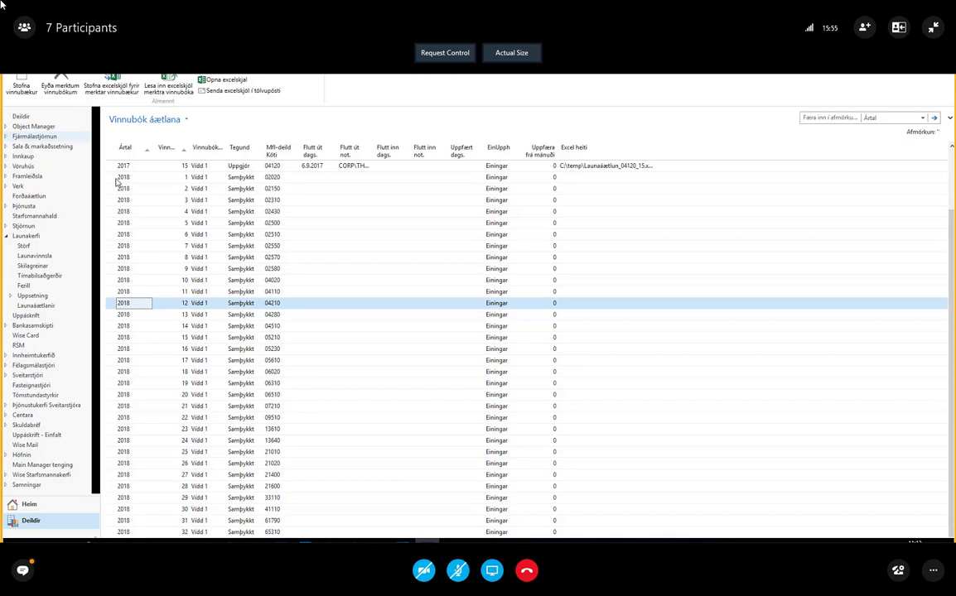
drag(117, 181, 214, 199)
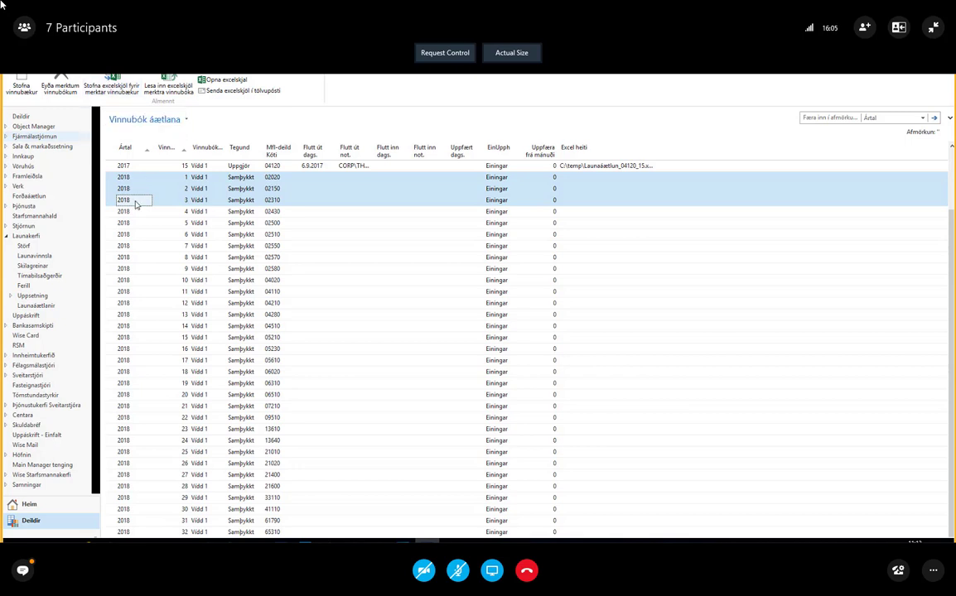
click(113, 88)
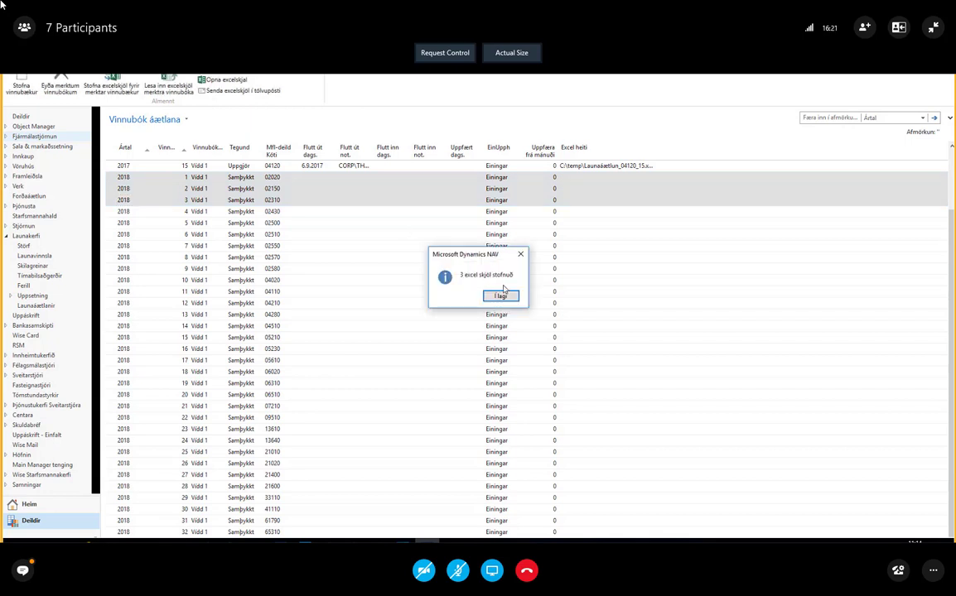
click(501, 296)
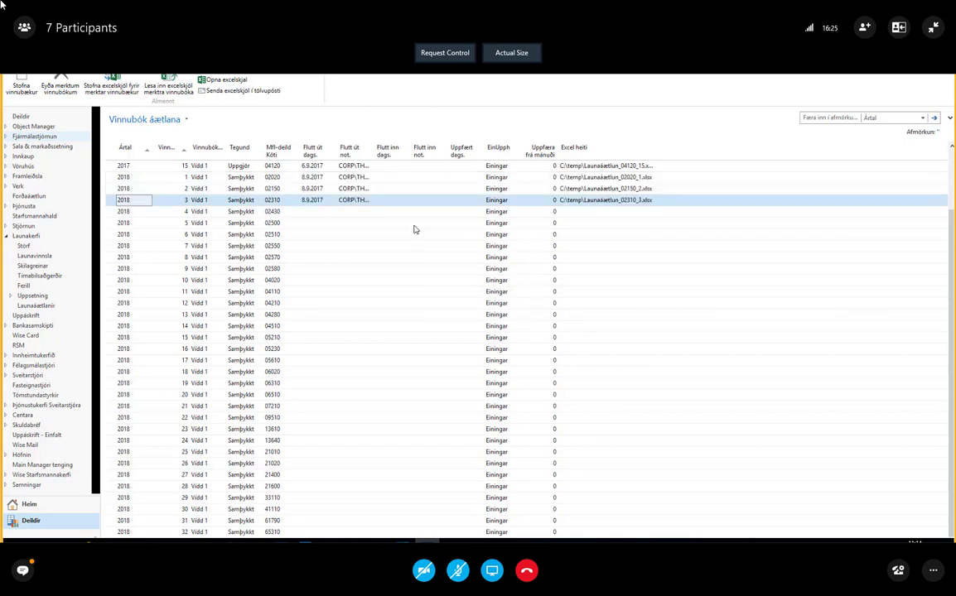
scroll(415, 229, up, 2)
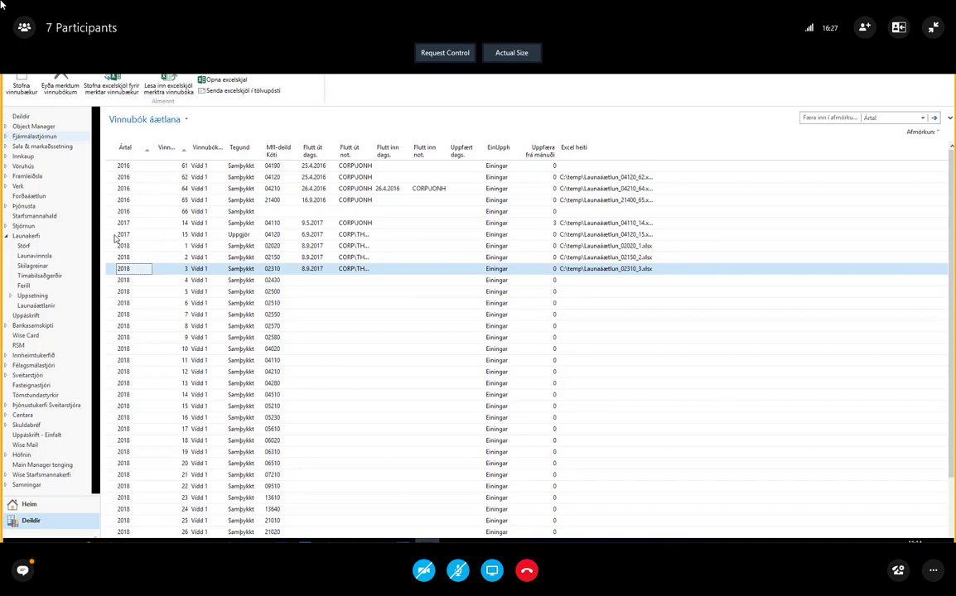
drag(115, 246, 111, 269)
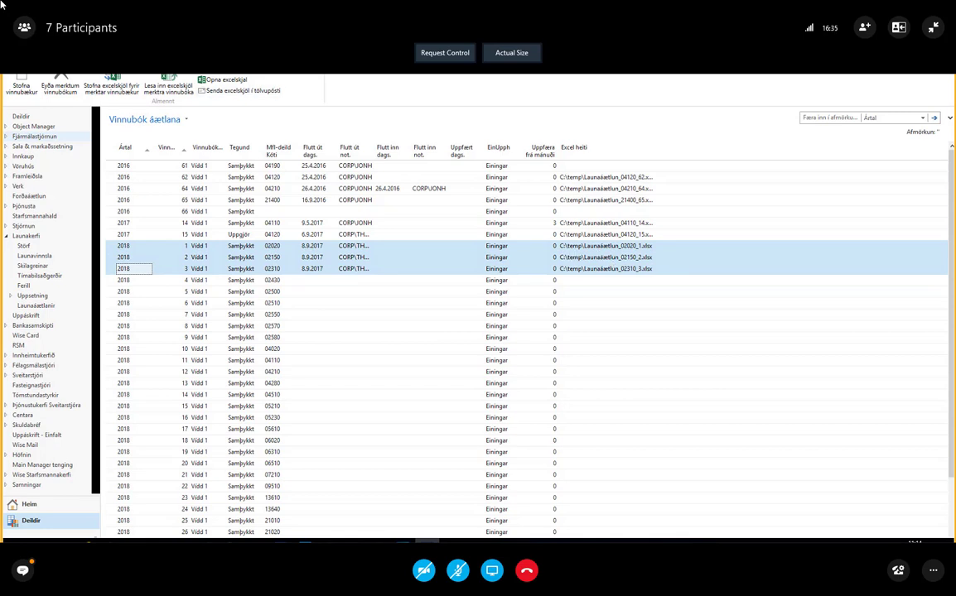
Go back to Launaáætlanir and open the 2018 entry of Uppsetningarlisti for review
click(144, 72)
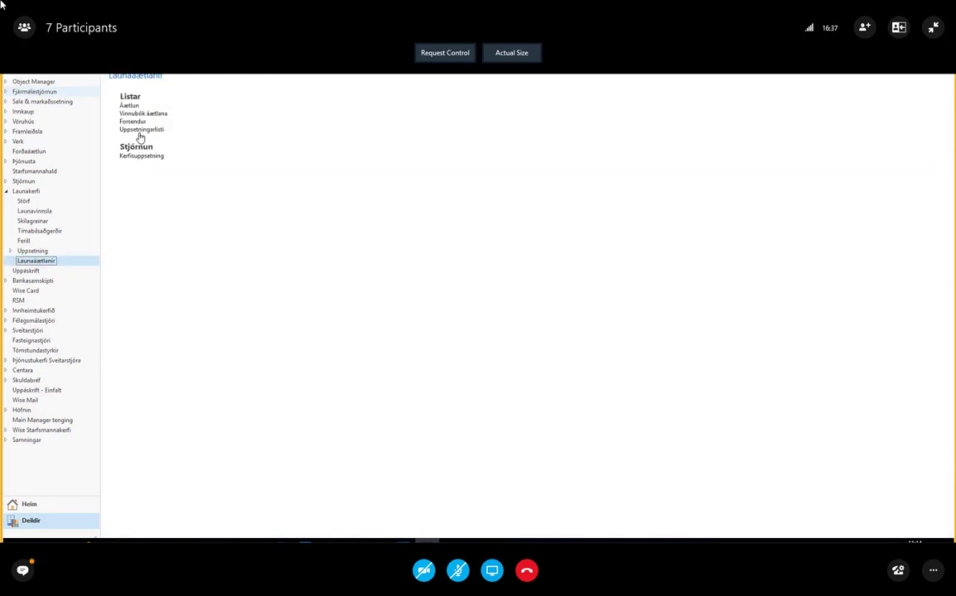
click(140, 130)
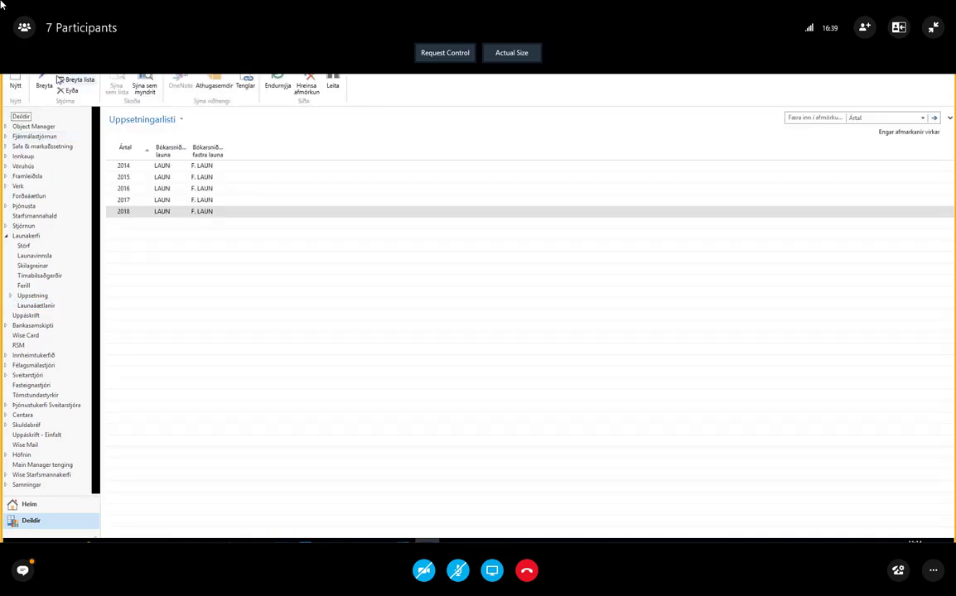
click(47, 82)
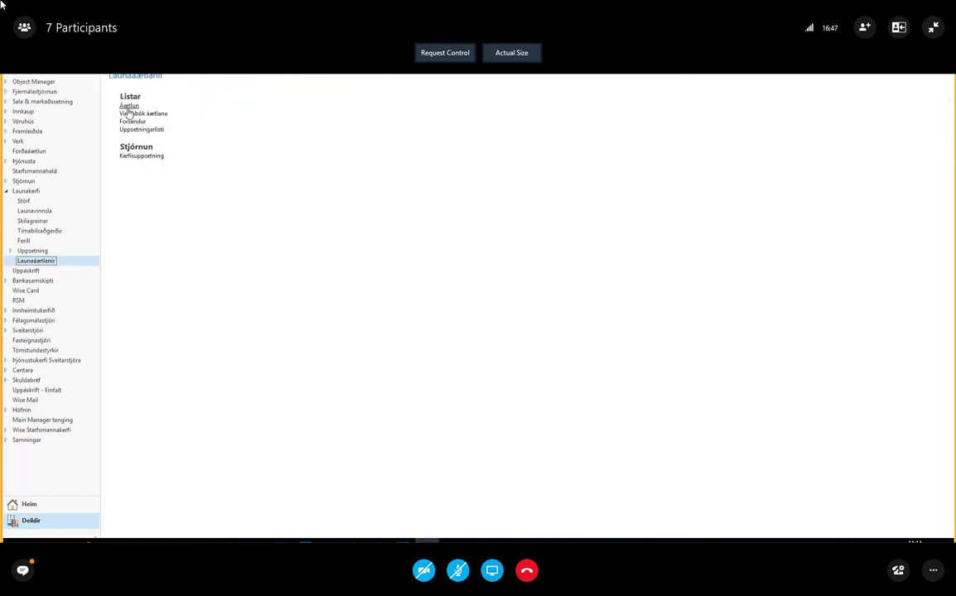
Return to Vinnubók áætlana, open the Excel file of workbook 3 for department 02310, and inspect its monthly units from January to April
click(157, 114)
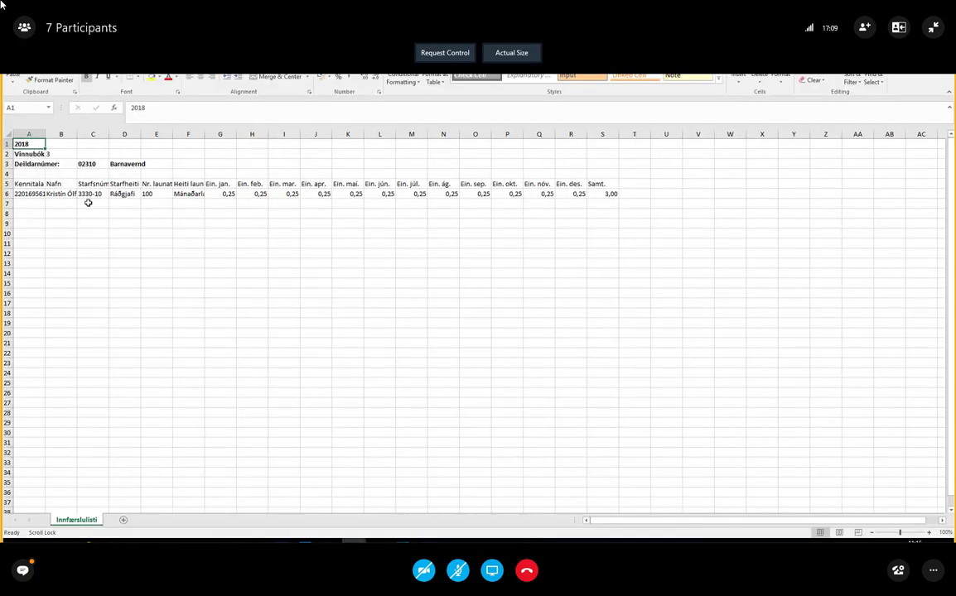
click(215, 198)
click(263, 196)
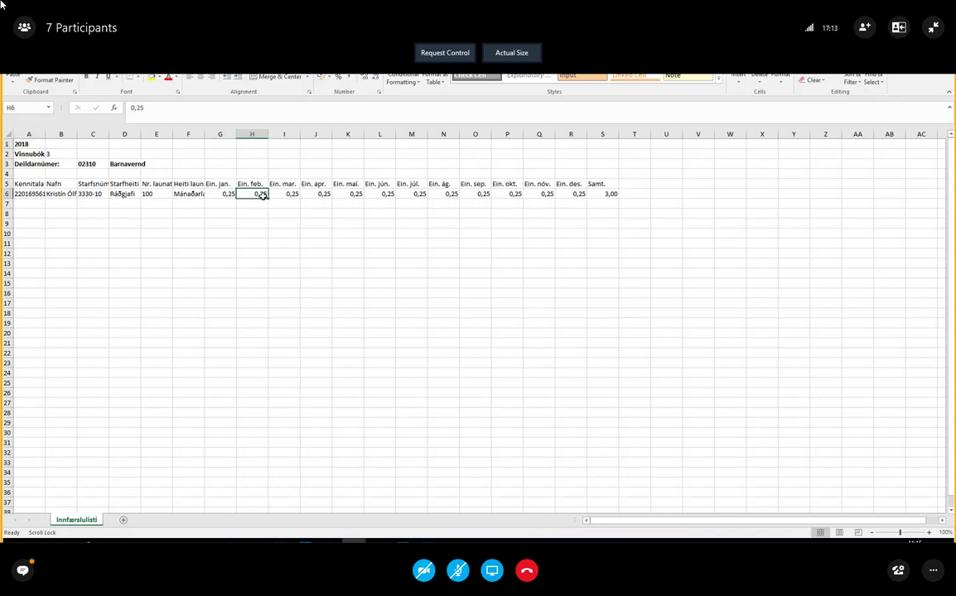
click(284, 196)
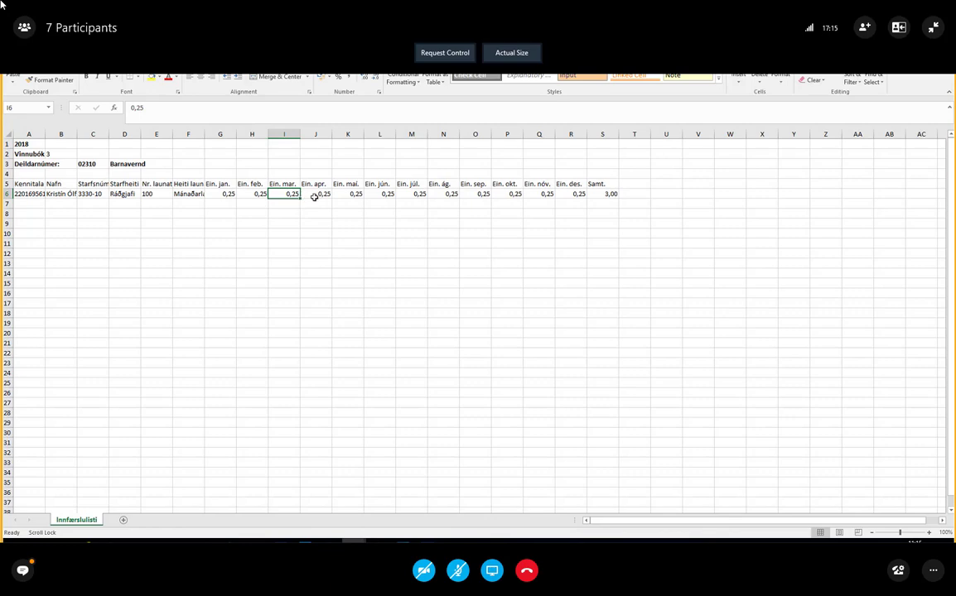
click(314, 197)
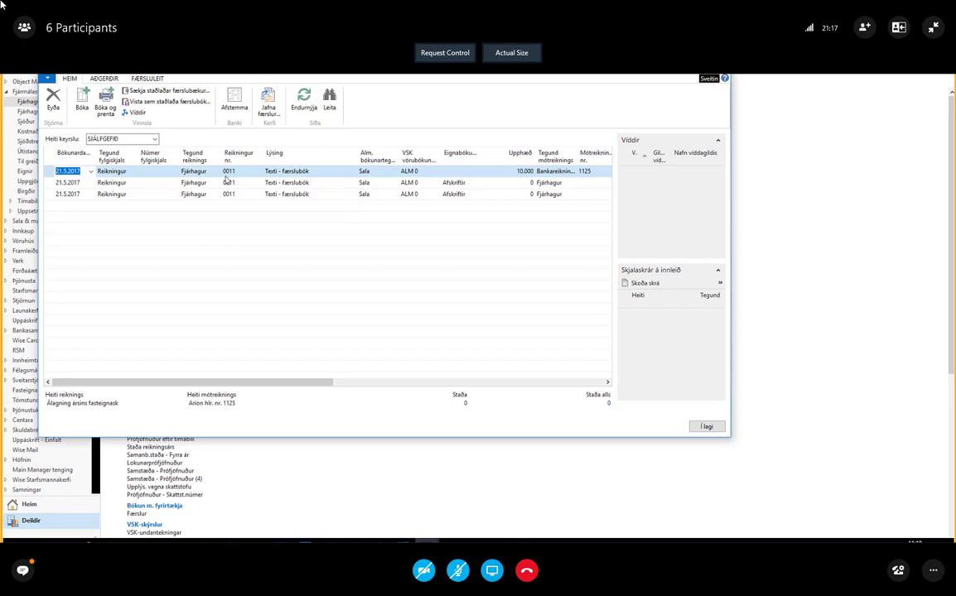
Close the general journal and open the Viðskiptamenn list from the Sala section of Sala & markaðssetning
key(Escape)
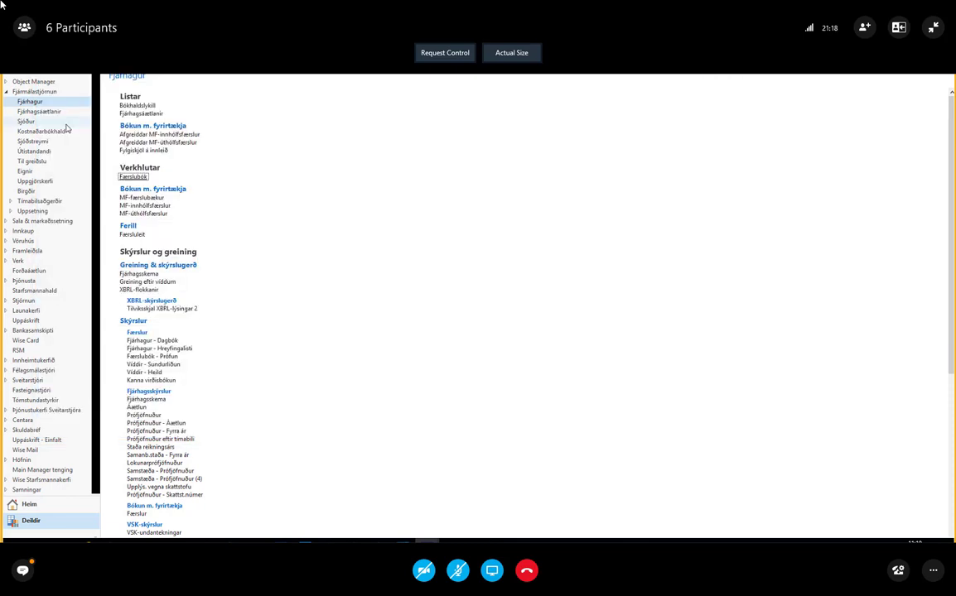
click(31, 221)
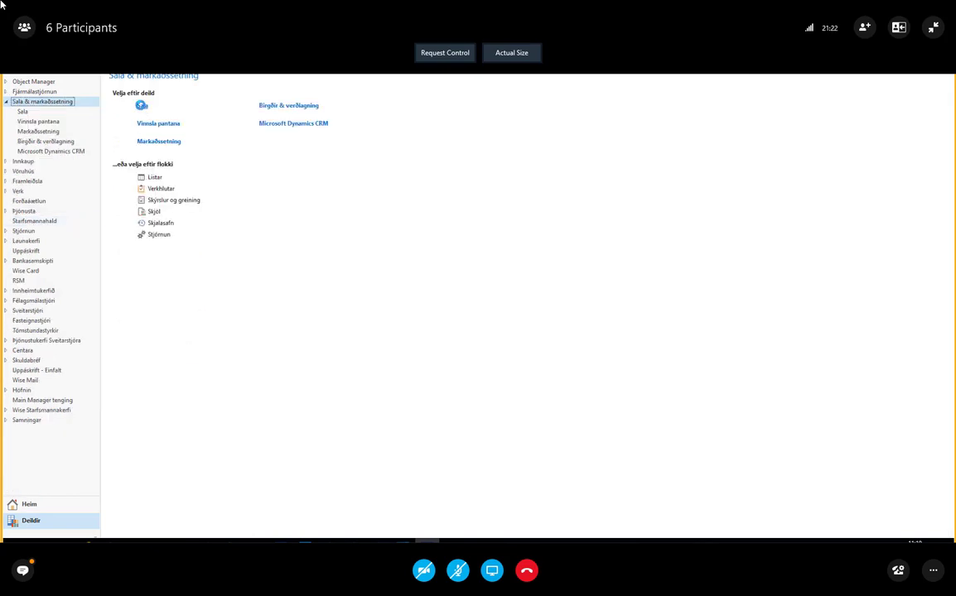
click(142, 105)
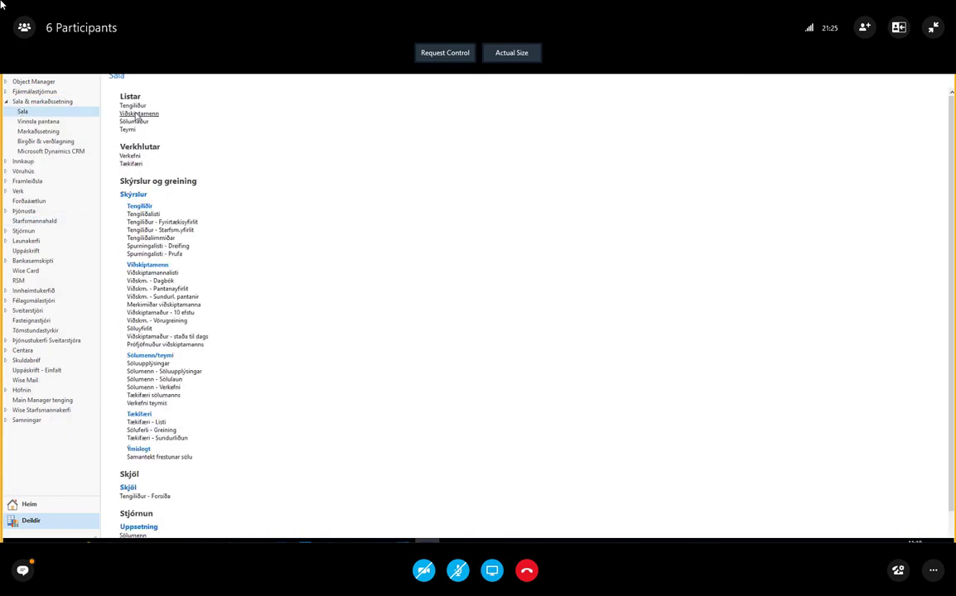
click(138, 115)
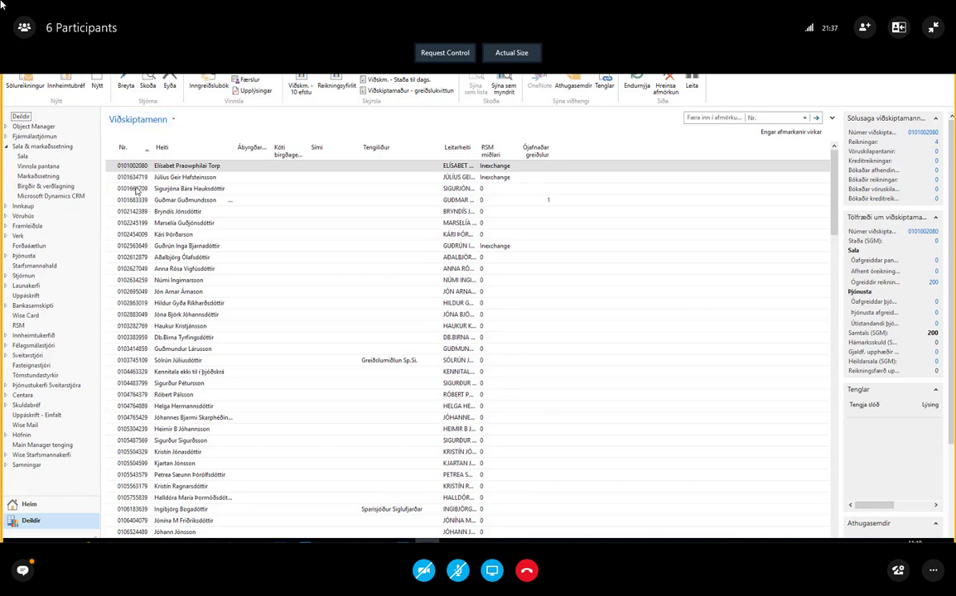
Open the card of the third customer in the list, request its deletion, and decline the deletion
click(115, 190)
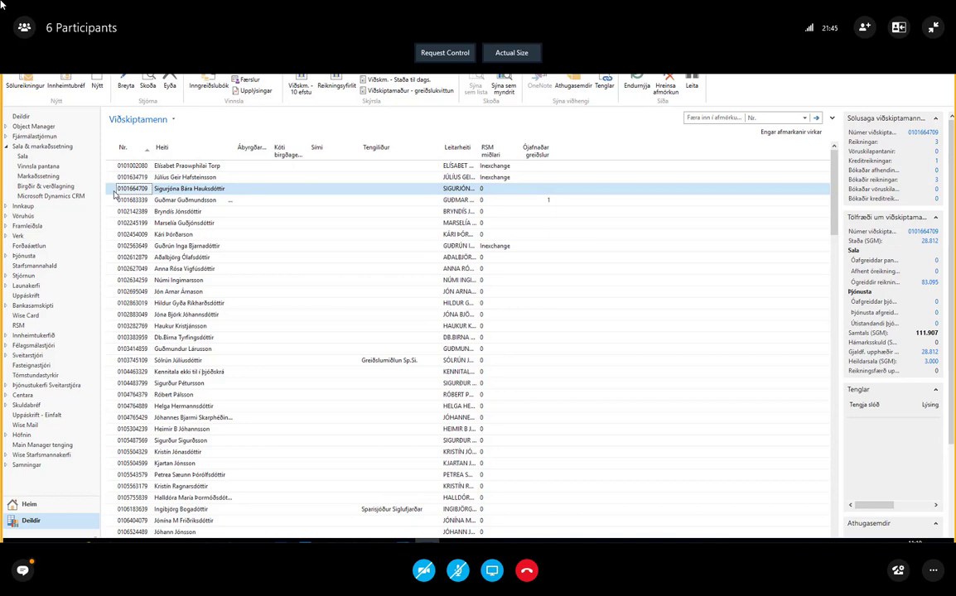
double_click(115, 191)
key(ctrl+Delete)
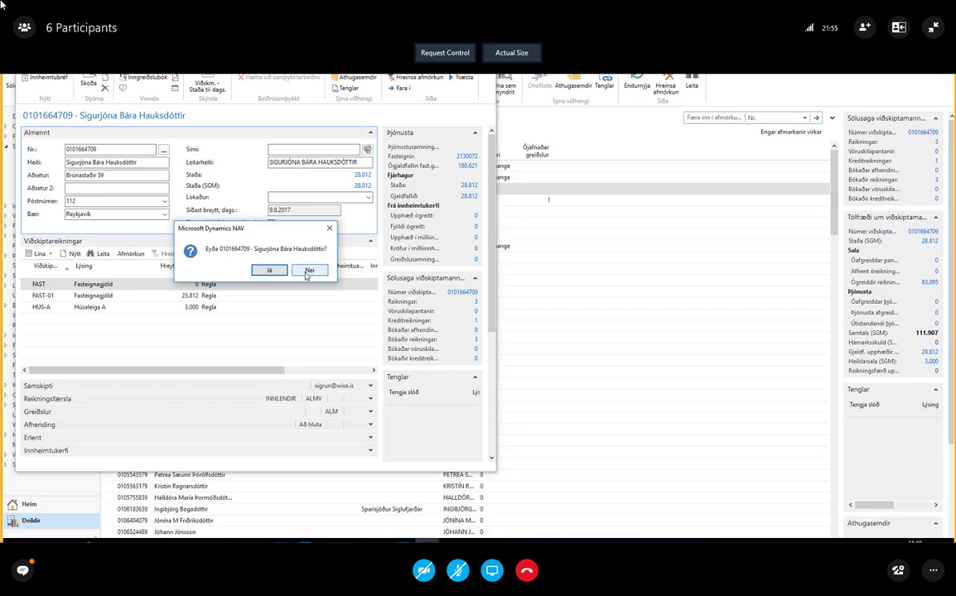
click(307, 272)
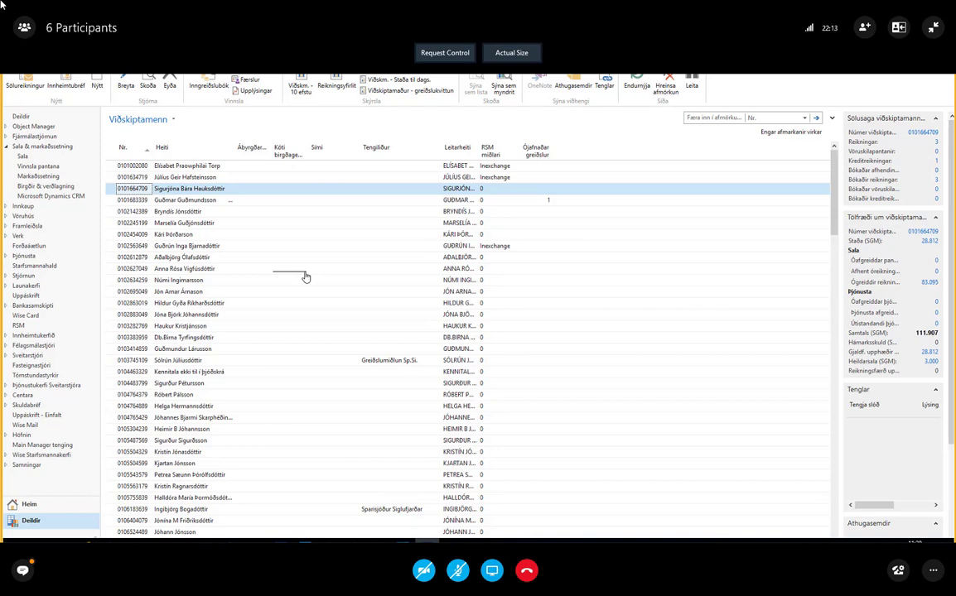
Start a new customer card, fill in the customer number, reposition the card, and close it with the name left blank
key(ctrl+n)
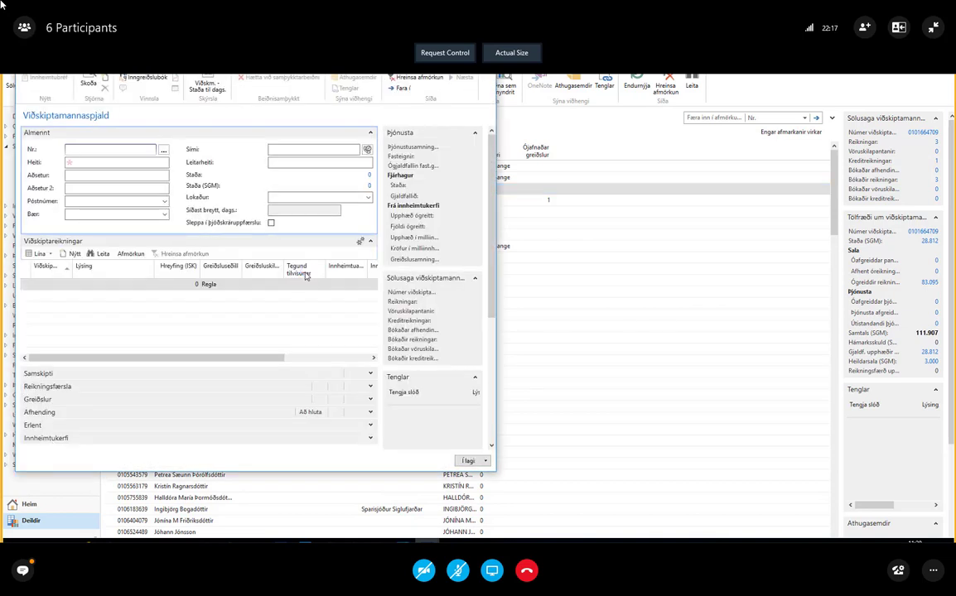
text(250567)
key(Tab)
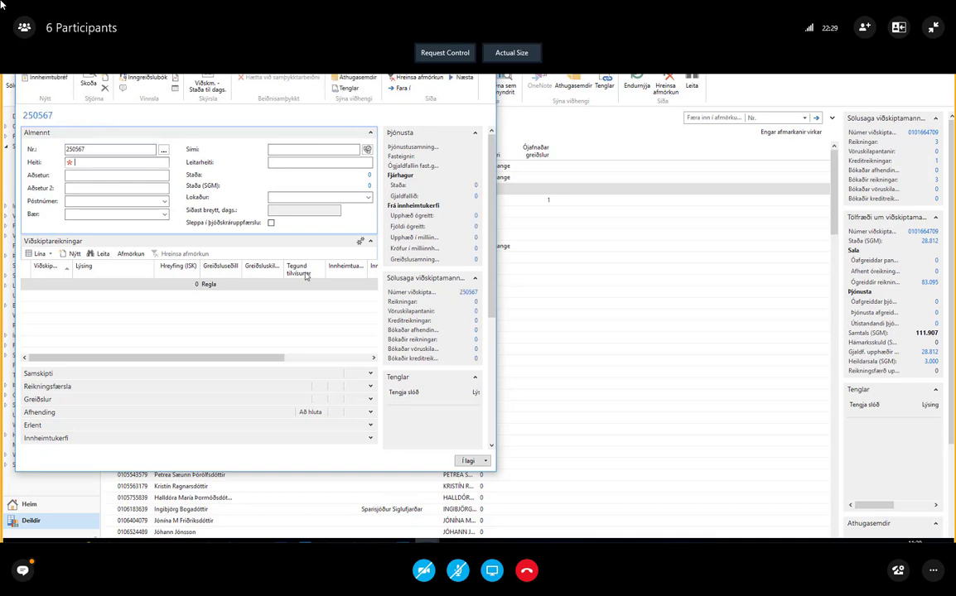
drag(249, 40, 272, 50)
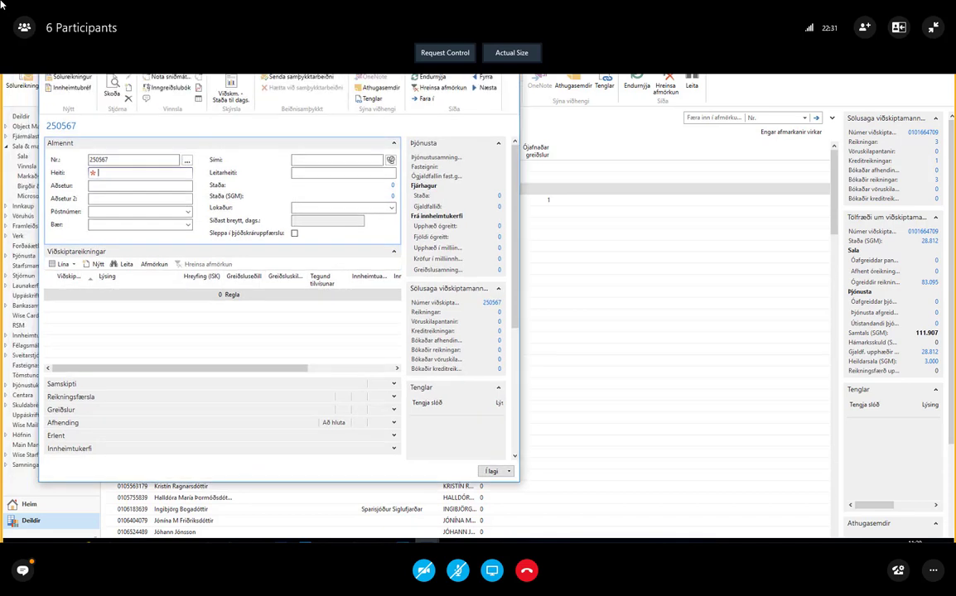
drag(510, 52, 575, 89)
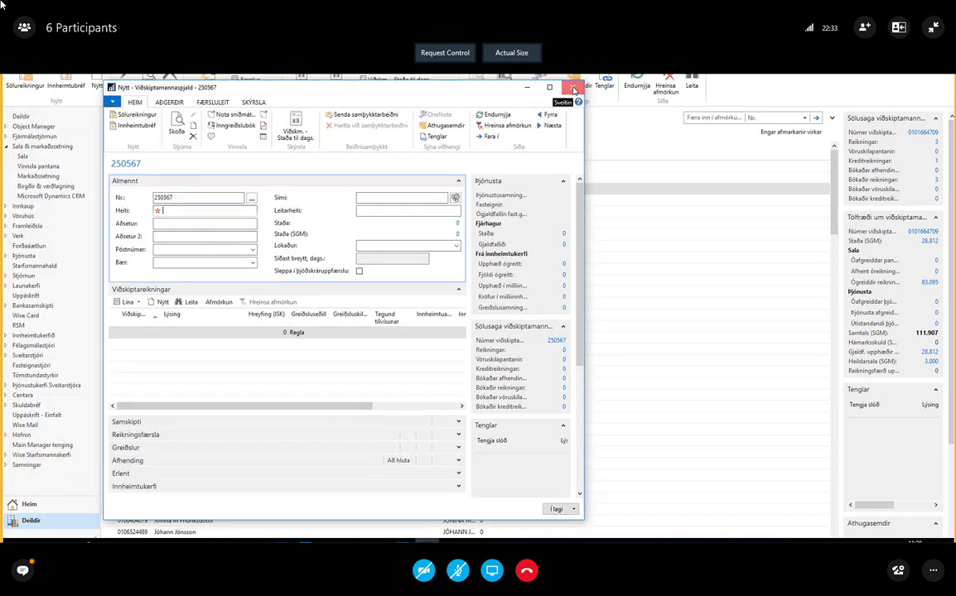
click(573, 88)
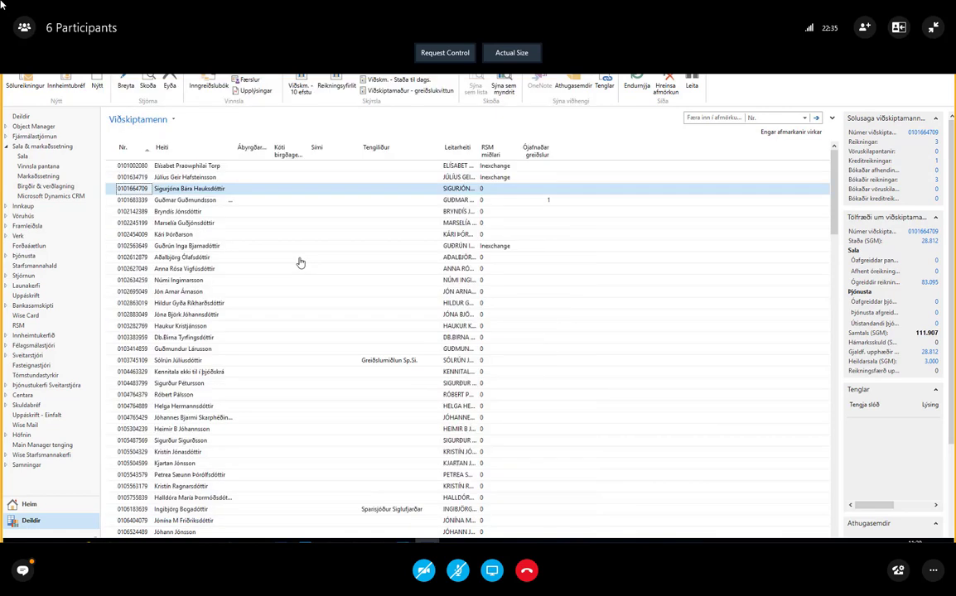
Switch to the Ornamskeid_08092017 presentation in PowerPoint
click(232, 541)
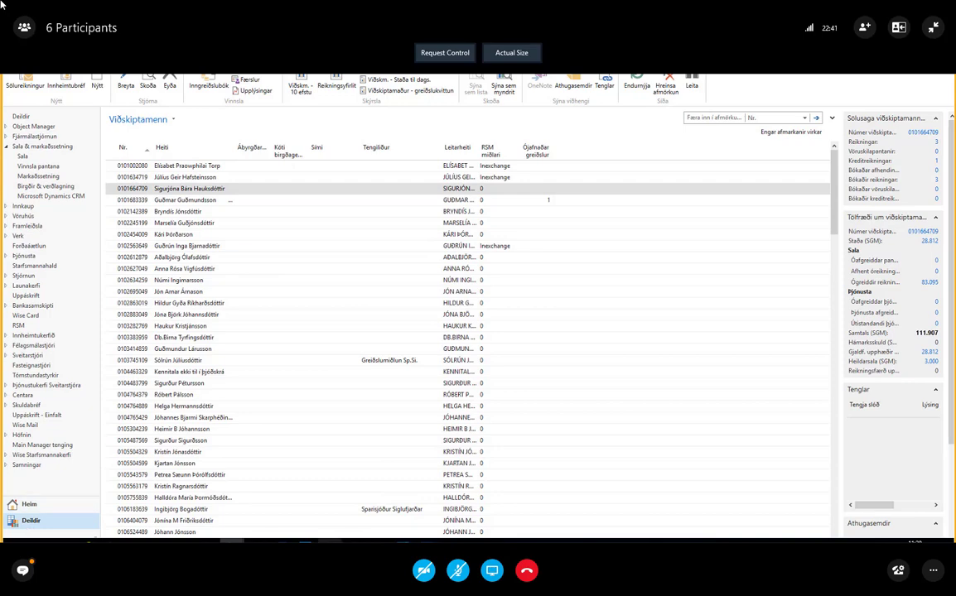
mouse_move(328, 540)
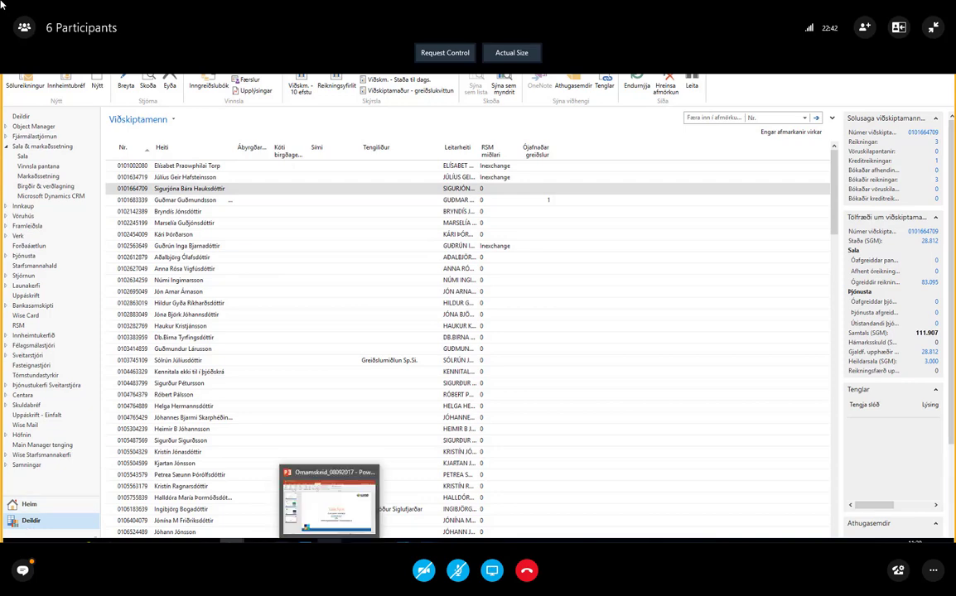
click(328, 520)
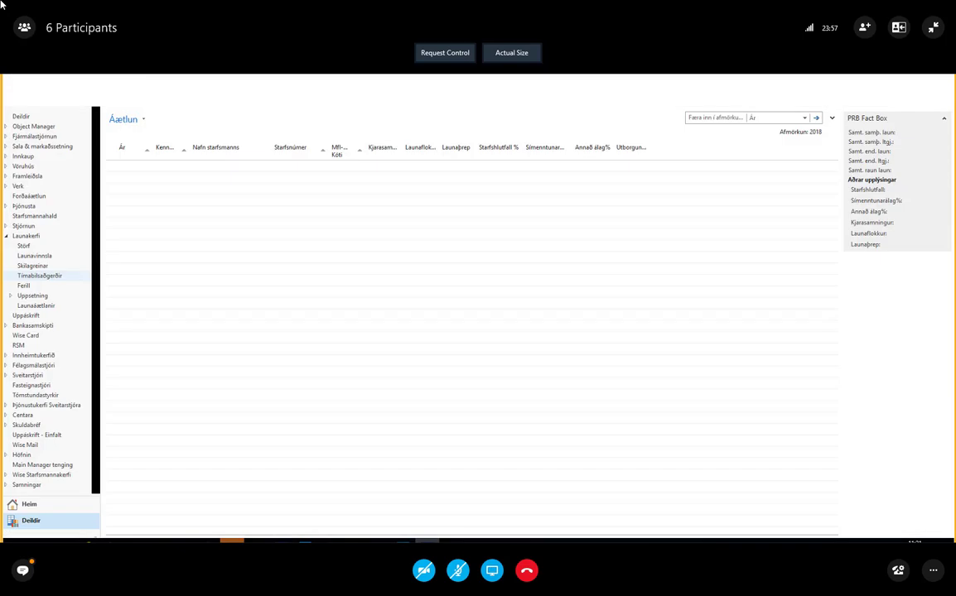
Leave the Áætlun list and open the 2018 setup card from Uppsetningarlisti to examine its Almennt and Áætlun settings
click(36, 305)
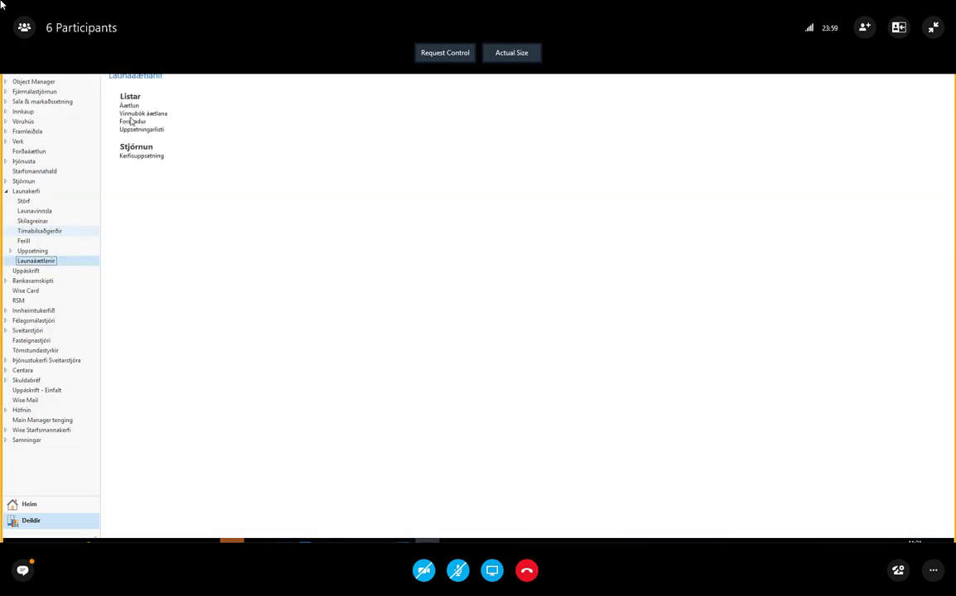
click(130, 131)
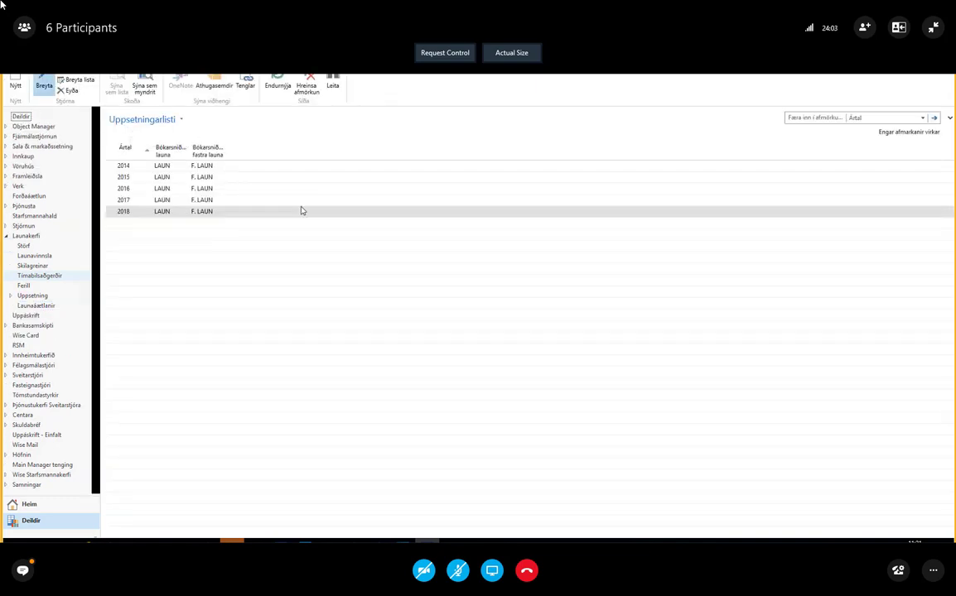
double_click(302, 211)
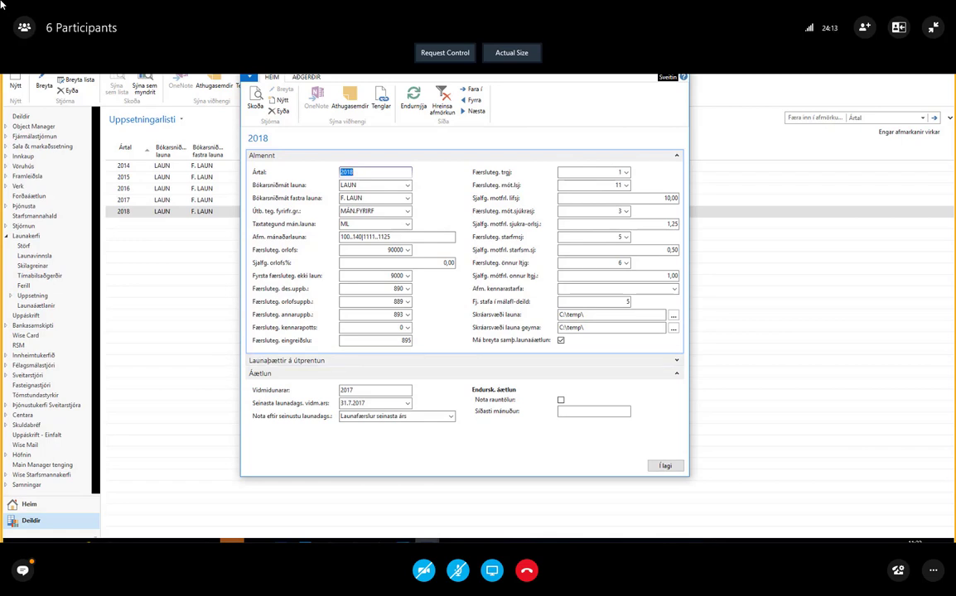
click(232, 541)
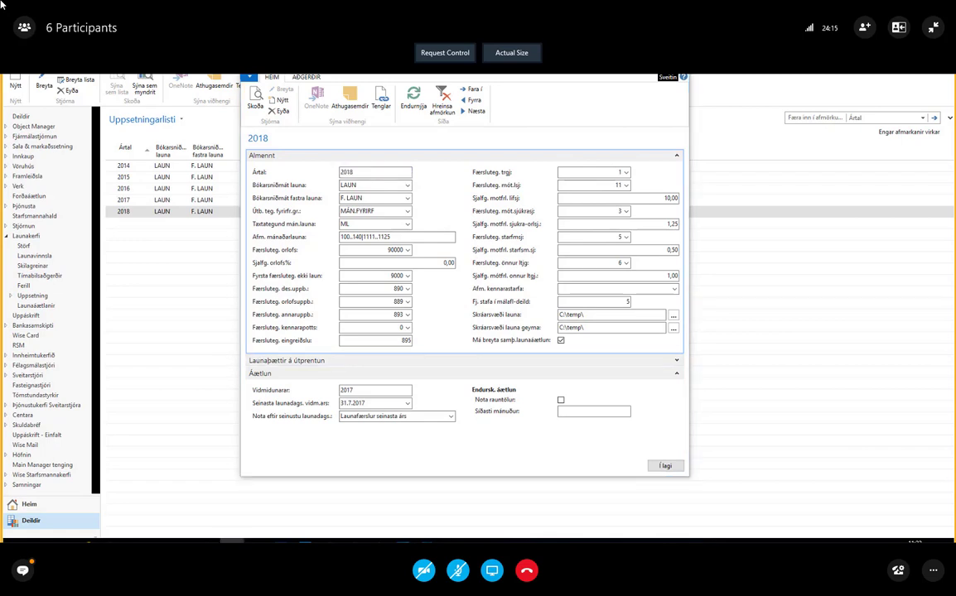